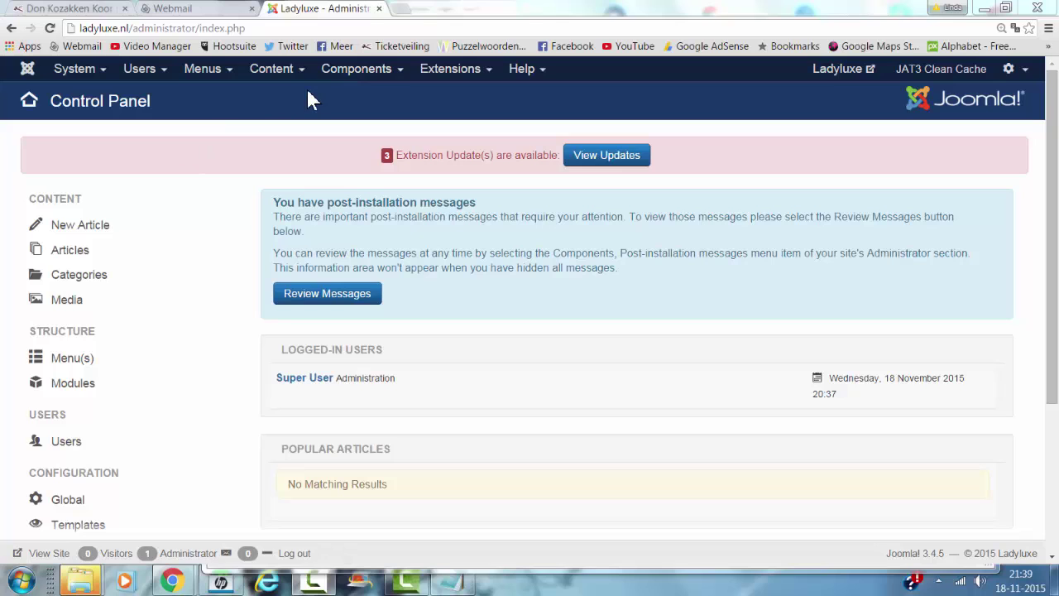
Go through Components > Weblinks to the Categories view, then to the Web Links list.
{"action": "left_click", "coordinate": [354, 73]}
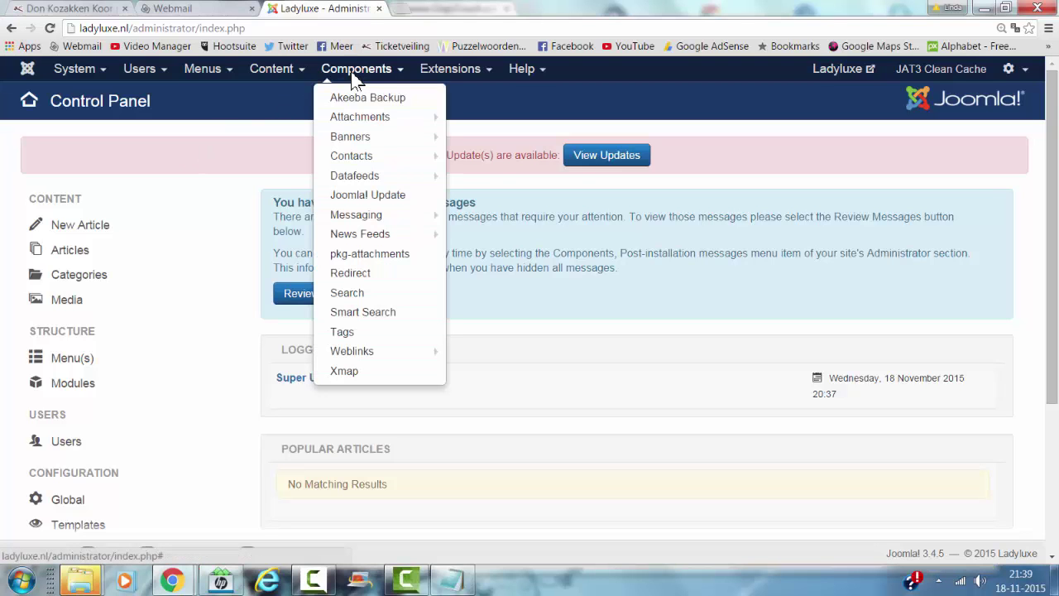
{"action": "mouse_move", "coordinate": [352, 351]}
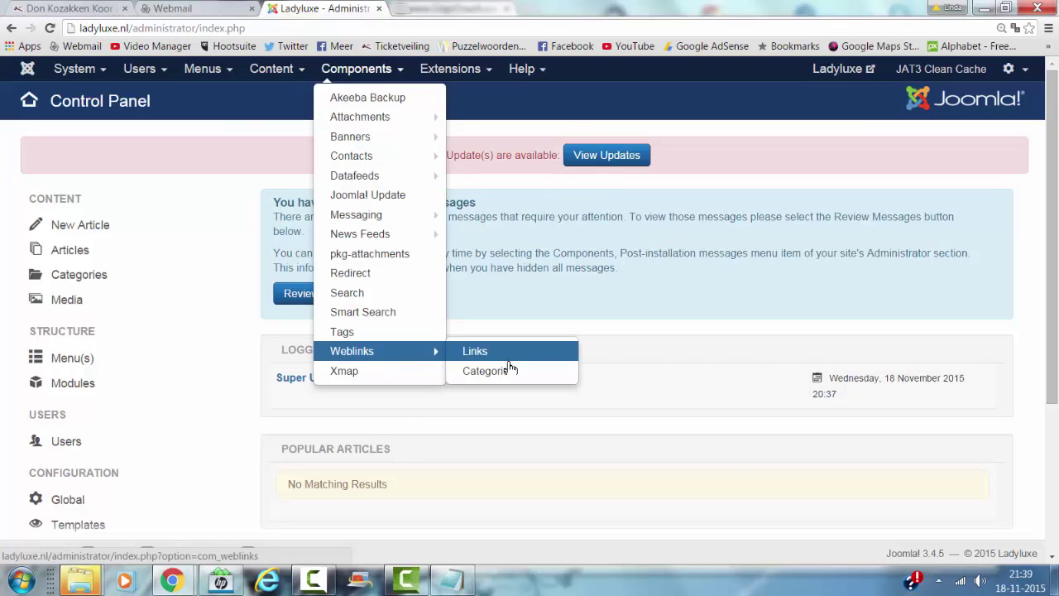
{"action": "left_click", "coordinate": [488, 371]}
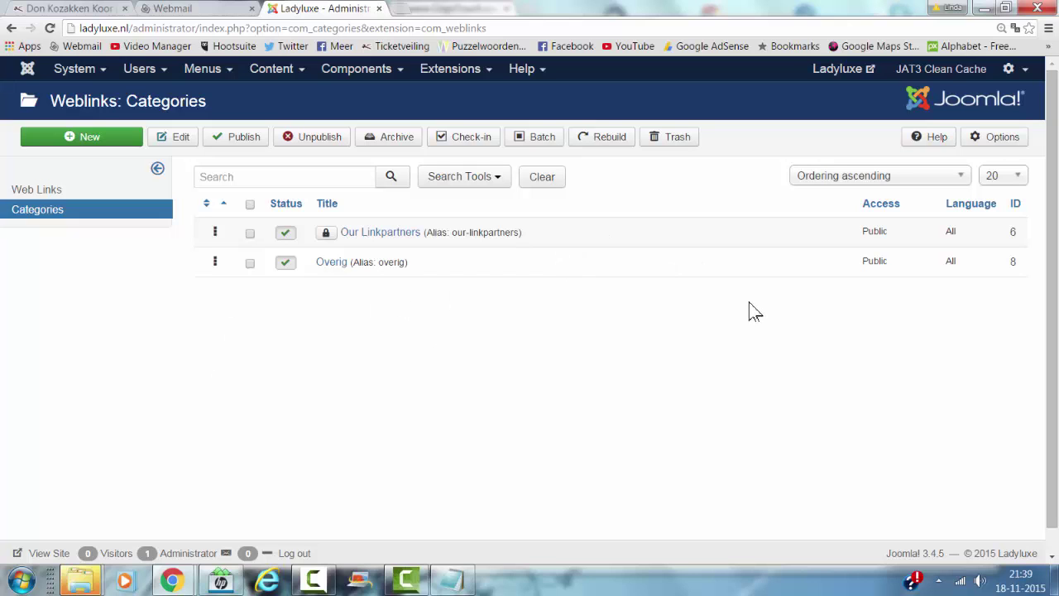
{"action": "left_click", "coordinate": [349, 73]}
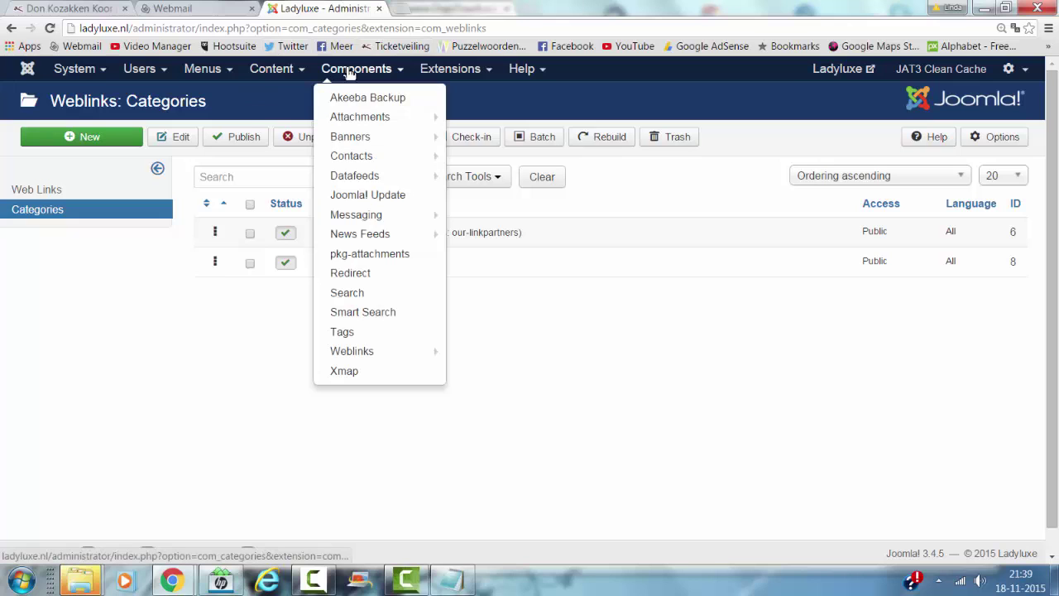
{"action": "mouse_move", "coordinate": [352, 350]}
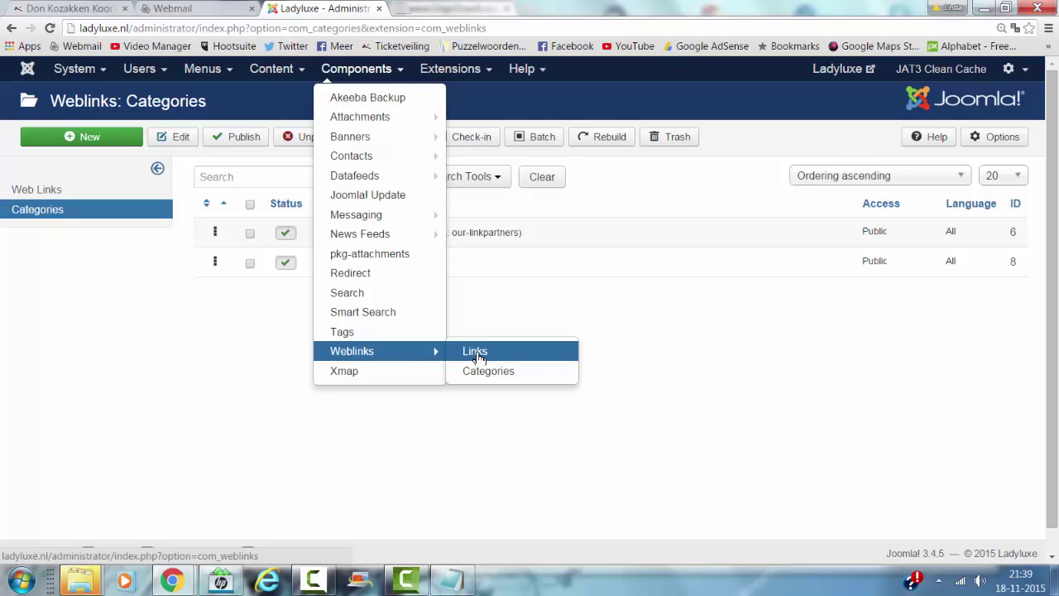
{"action": "left_click", "coordinate": [478, 356]}
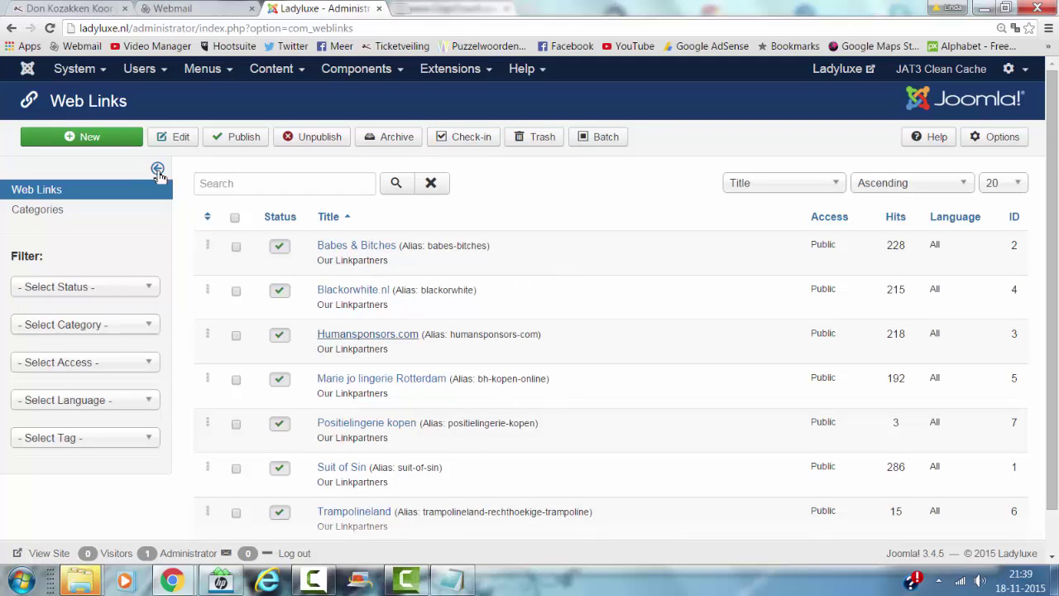
Start a new web link with the hemdvoorhem URL and title Alan Red Ottawa from the notes.
{"action": "left_click", "coordinate": [104, 151]}
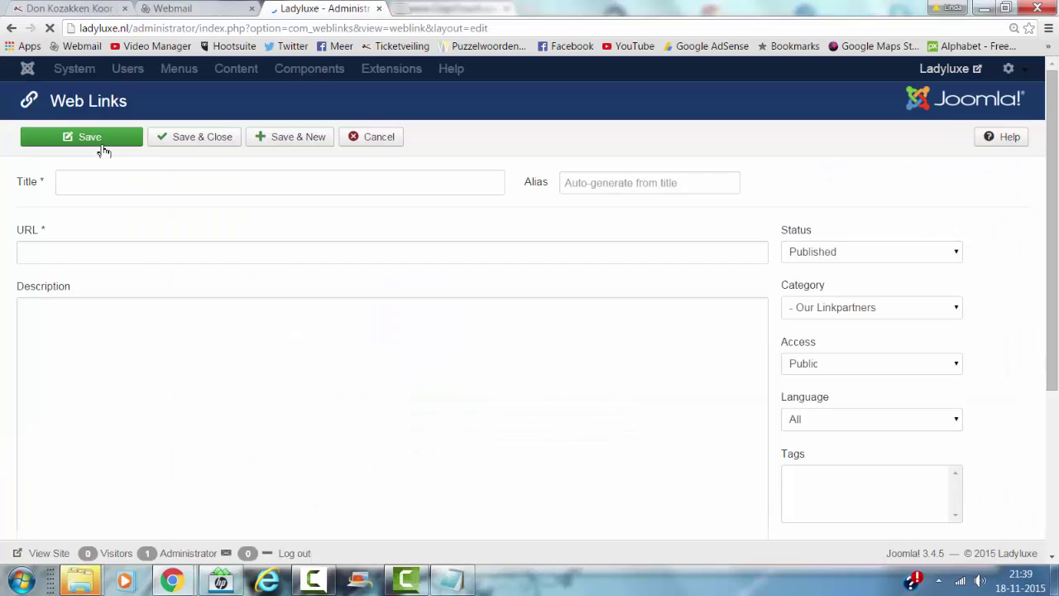
{"action": "left_click", "coordinate": [100, 147]}
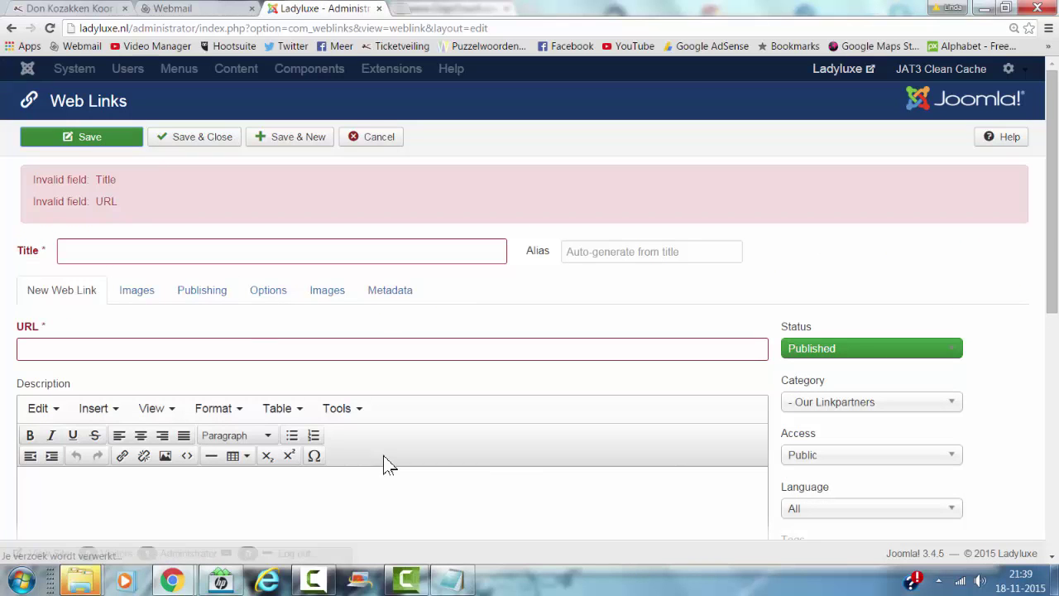
{"action": "left_click", "coordinate": [451, 579]}
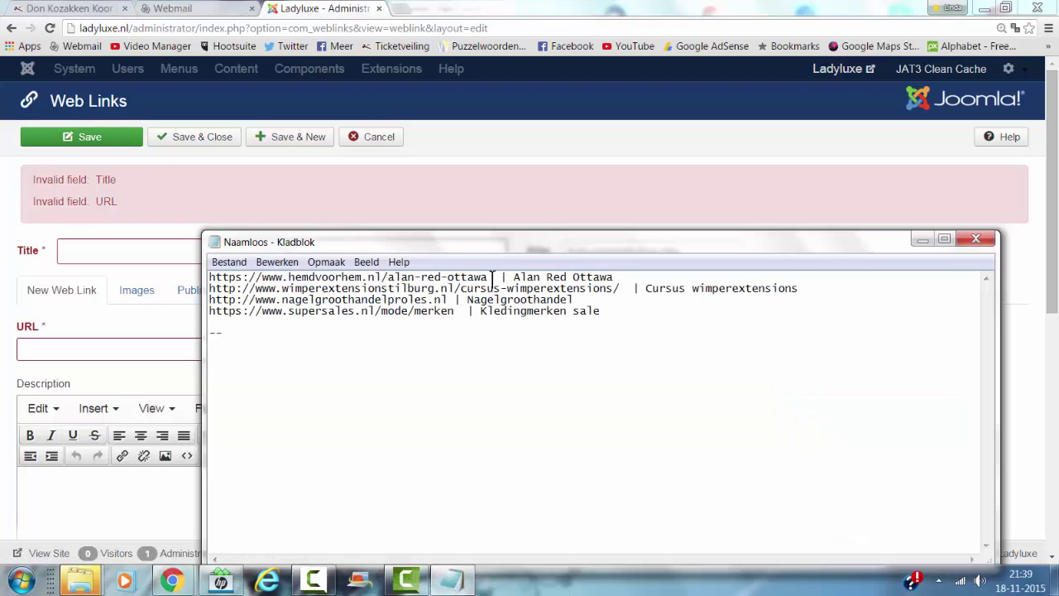
{"action": "left_click_drag", "start_coordinate": [490, 277], "coordinate": [208, 277]}
{"action": "key", "text": "ctrl+c"}
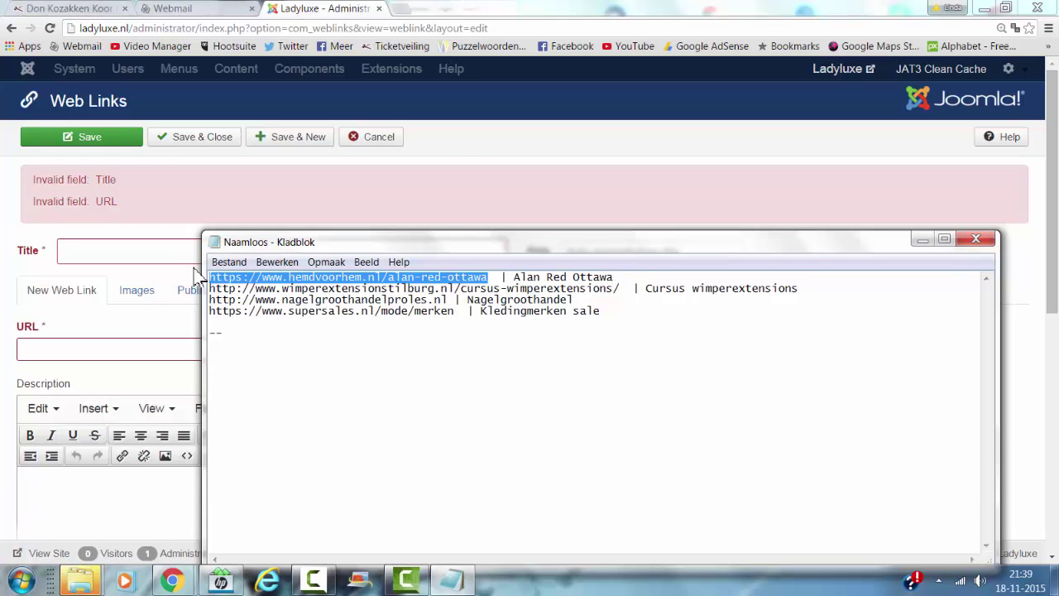
{"action": "left_click", "coordinate": [134, 351]}
{"action": "key", "text": "ctrl+v"}
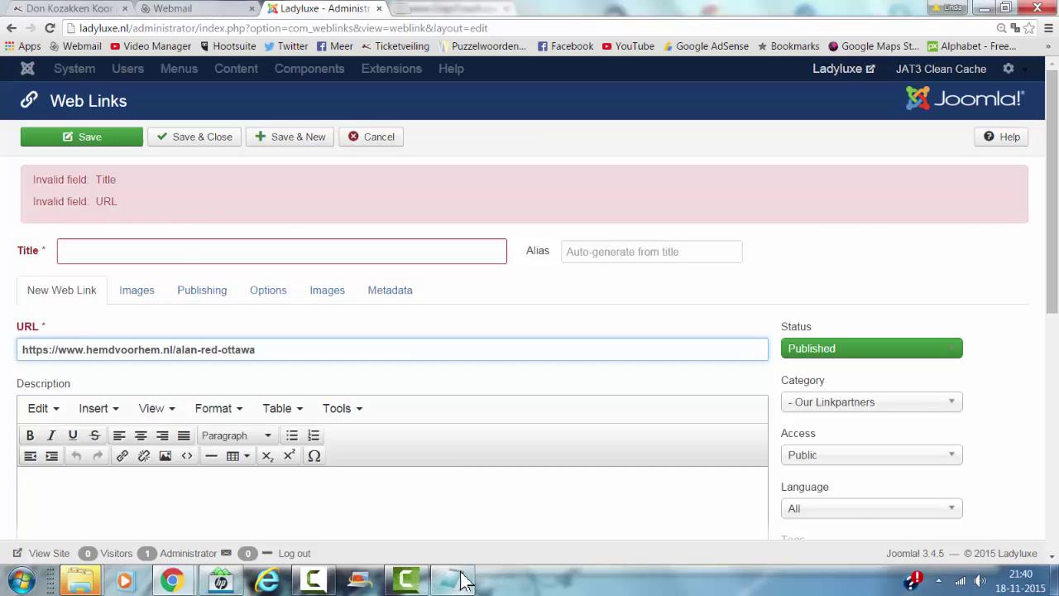
{"action": "left_click", "coordinate": [452, 579]}
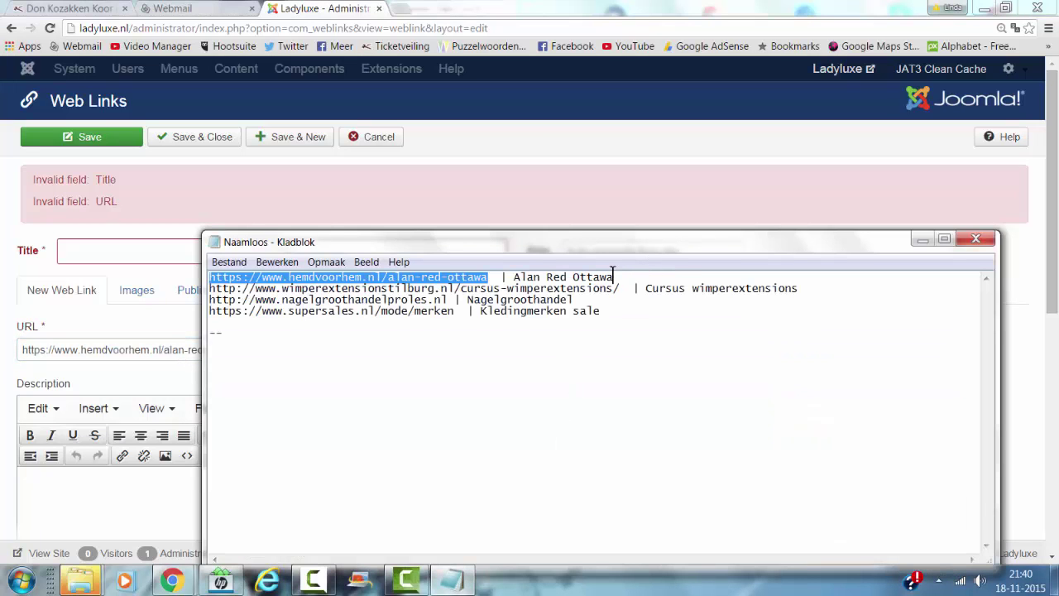
{"action": "left_click_drag", "start_coordinate": [613, 276], "coordinate": [507, 277]}
{"action": "key", "text": "ctrl+c"}
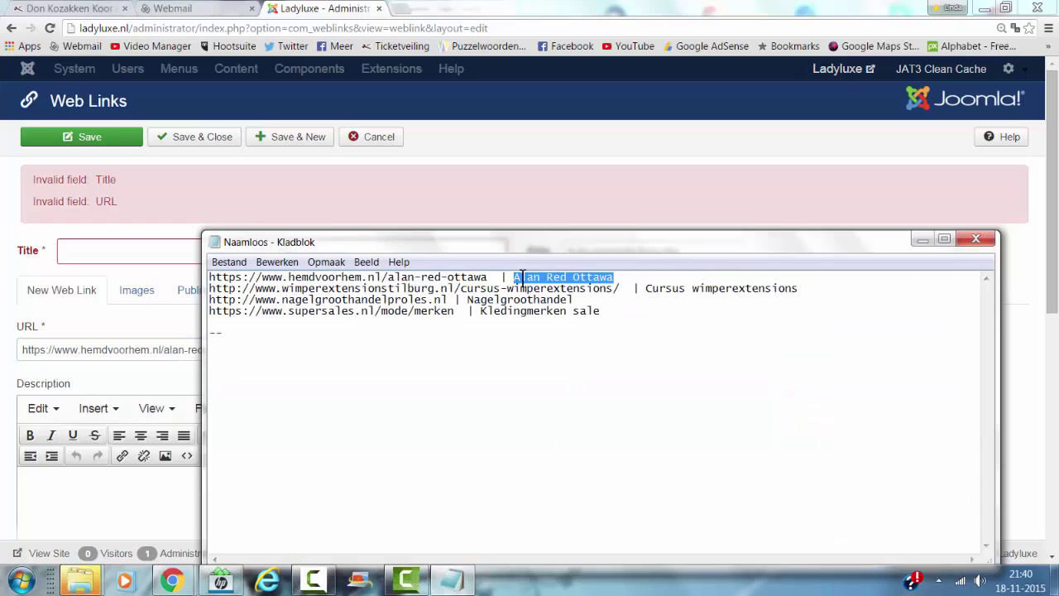
{"action": "left_click", "coordinate": [120, 250]}
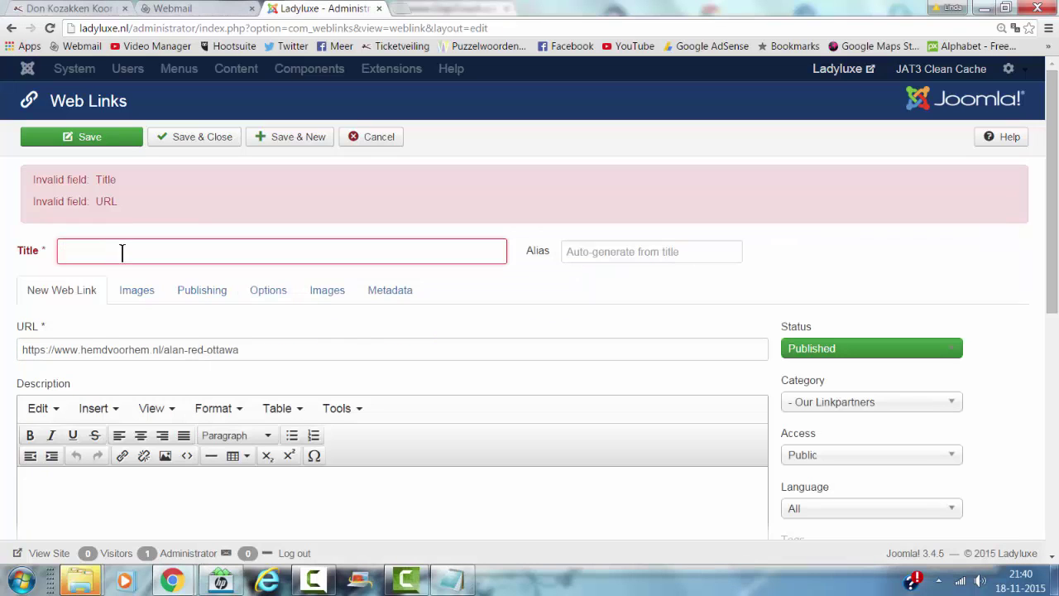
{"action": "key", "text": "ctrl+v"}
Set the link's target to Open in new window and save it.
{"action": "left_click", "coordinate": [269, 293]}
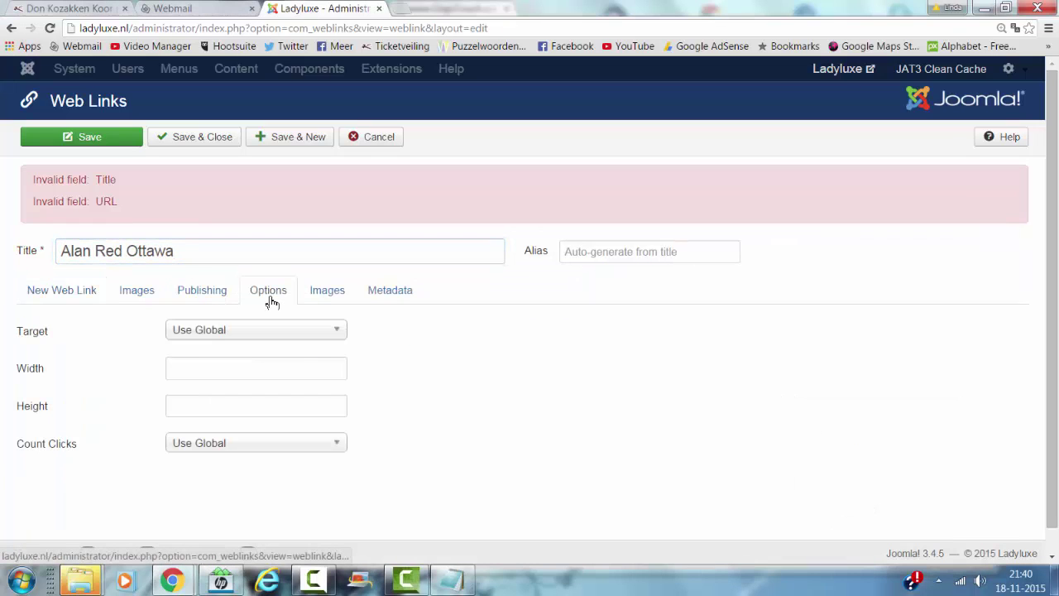
{"action": "left_click", "coordinate": [266, 331]}
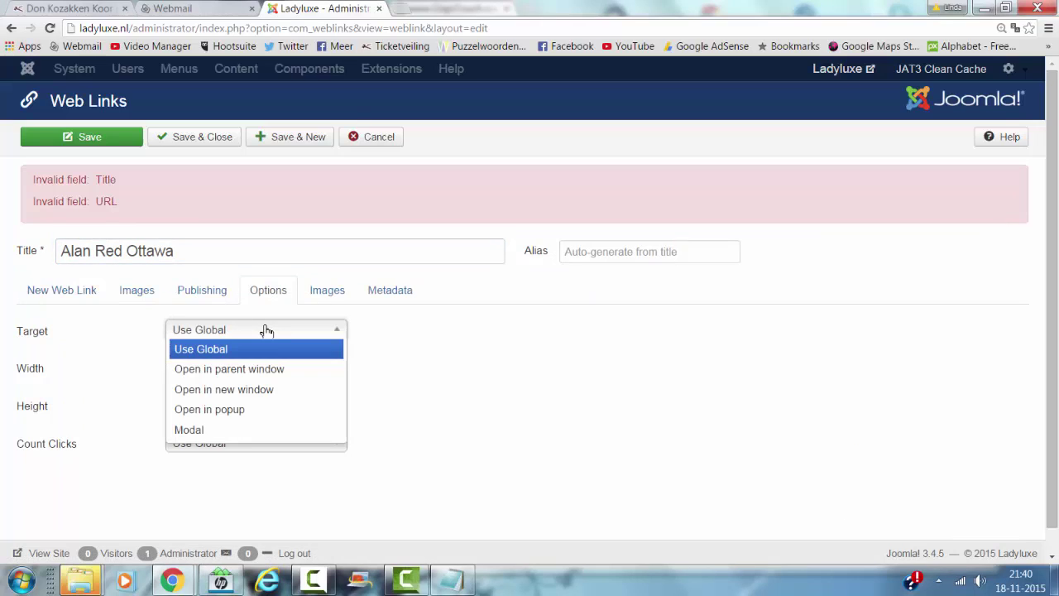
{"action": "left_click", "coordinate": [263, 391]}
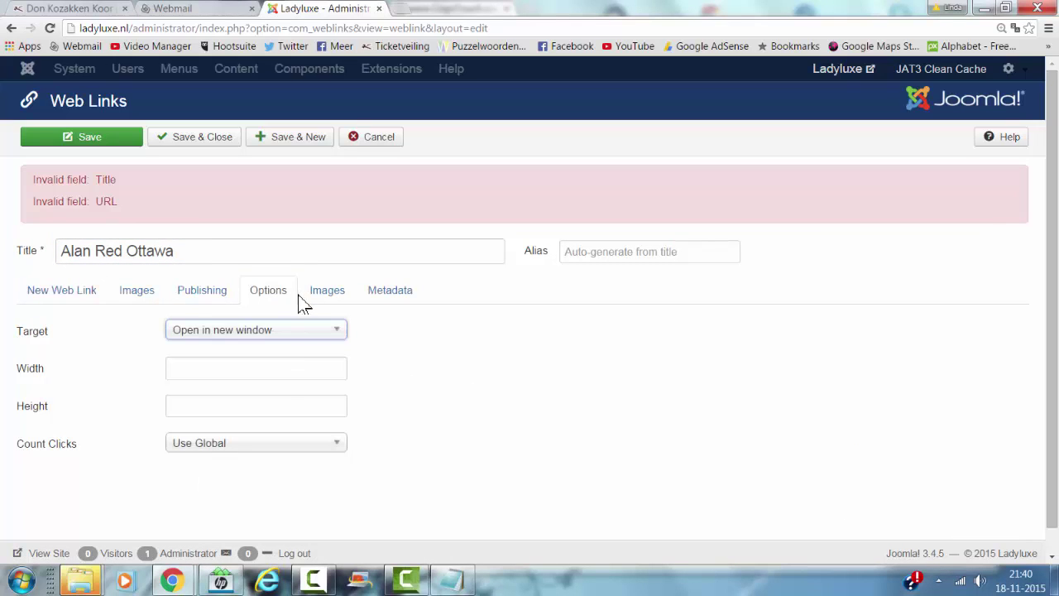
{"action": "left_click", "coordinate": [390, 294]}
{"action": "left_click", "coordinate": [195, 289]}
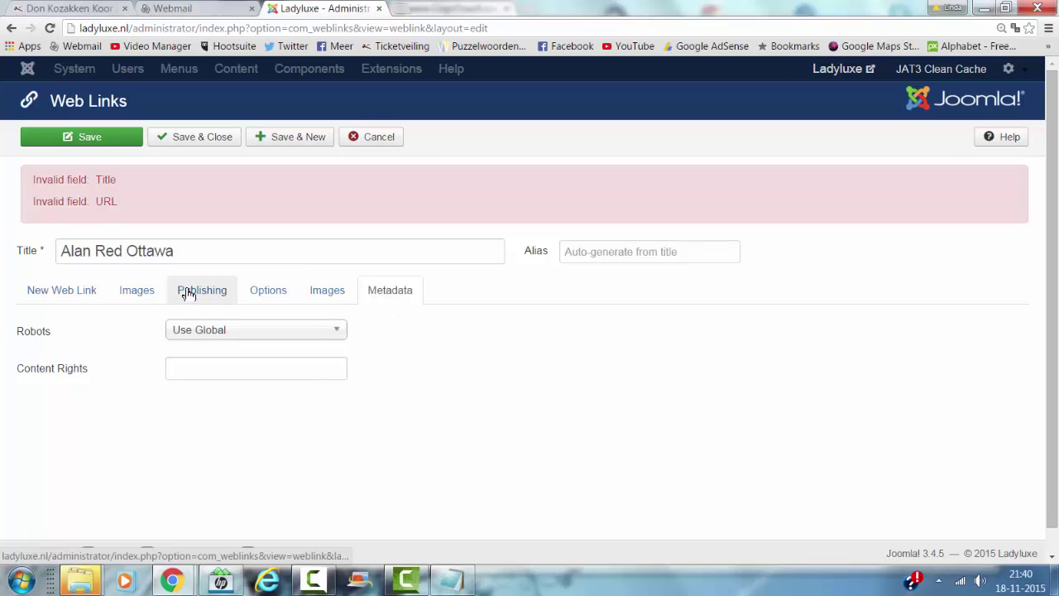
{"action": "left_click", "coordinate": [137, 293]}
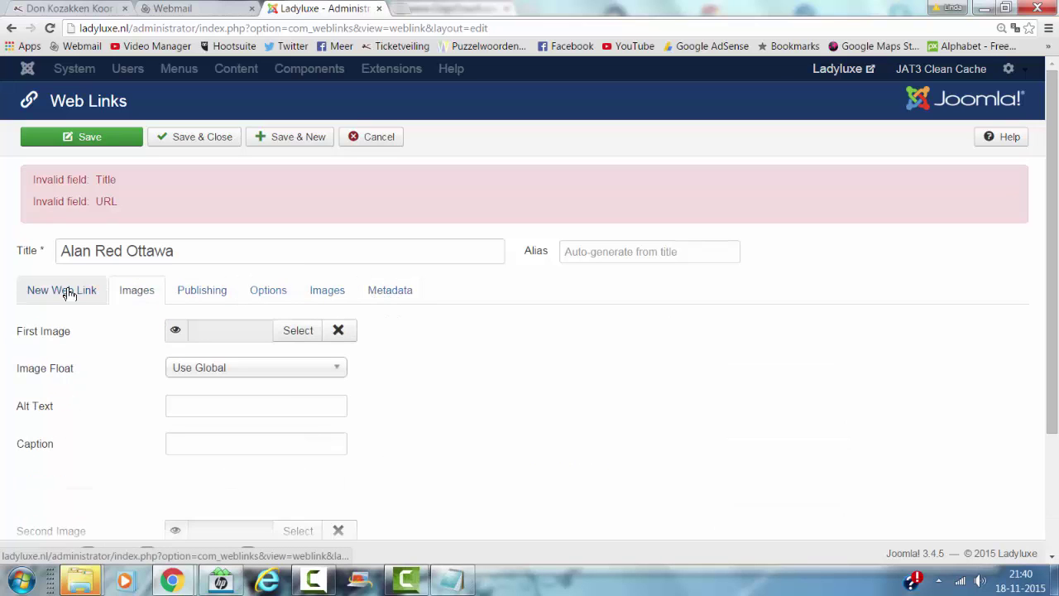
{"action": "left_click", "coordinate": [66, 288]}
{"action": "scroll", "coordinate": [94, 282], "scroll_direction": "down", "scroll_amount": 2}
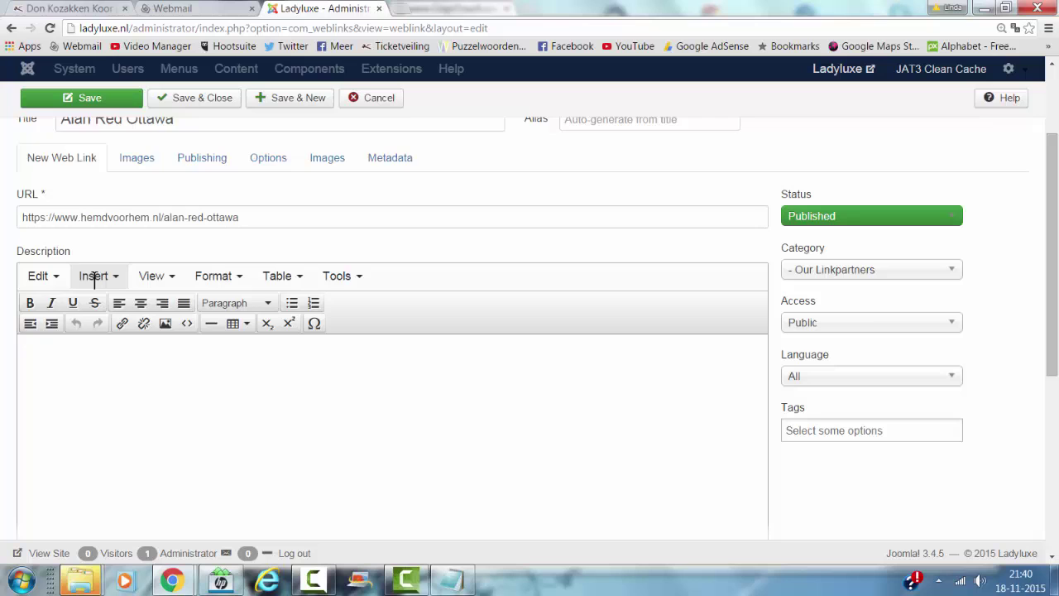
{"action": "scroll", "coordinate": [96, 284], "scroll_direction": "up", "scroll_amount": 1}
{"action": "scroll", "coordinate": [144, 192], "scroll_direction": "up", "scroll_amount": 1}
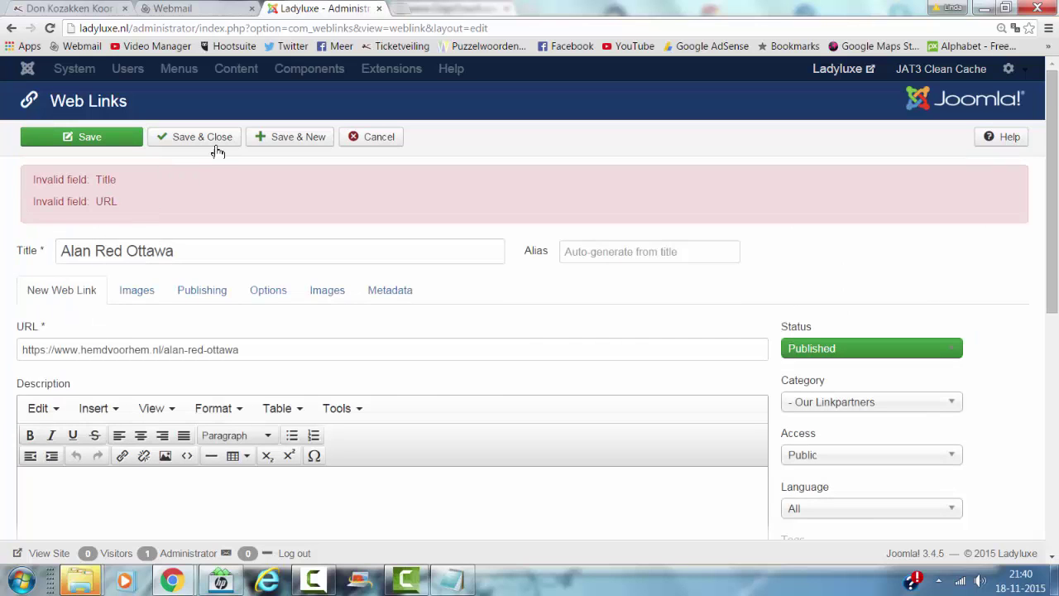
{"action": "left_click", "coordinate": [218, 141]}
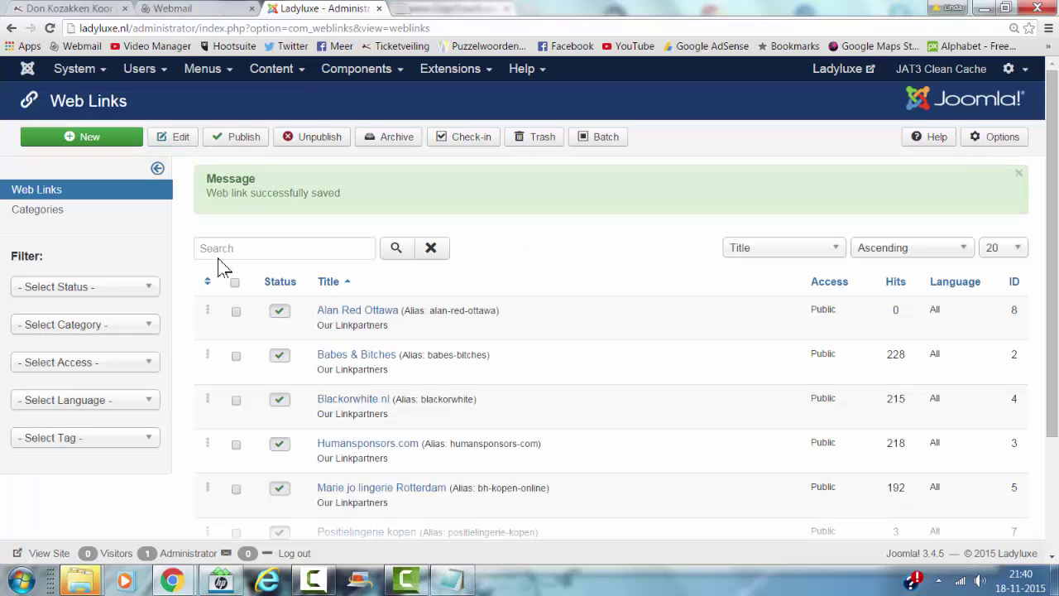
Create a new web link with the wimperextensions URL and title Cursus wimperextensions.
{"action": "left_click", "coordinate": [456, 578]}
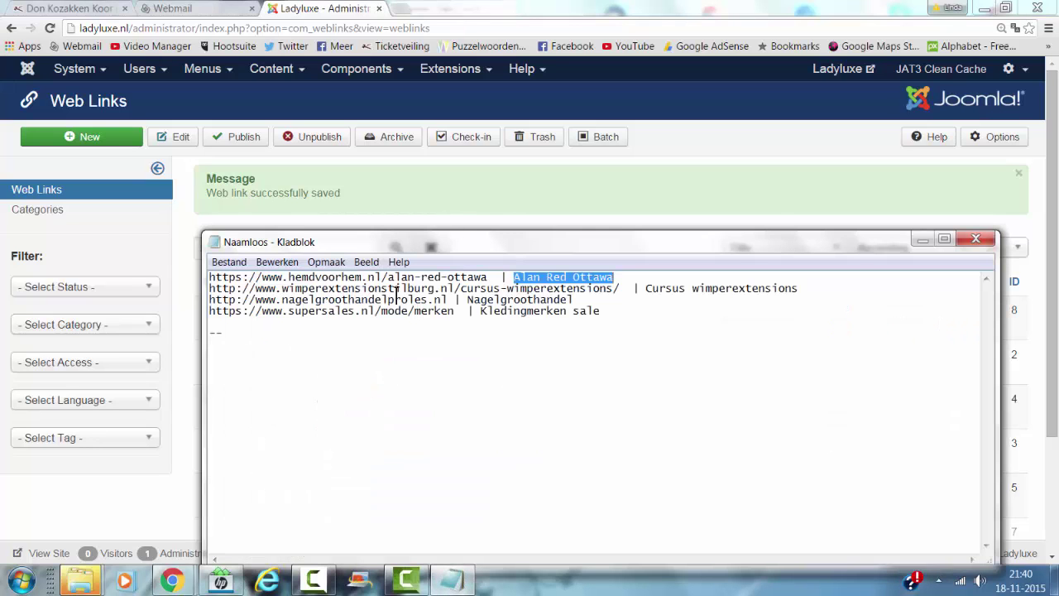
{"action": "left_click_drag", "start_coordinate": [627, 288], "coordinate": [177, 286]}
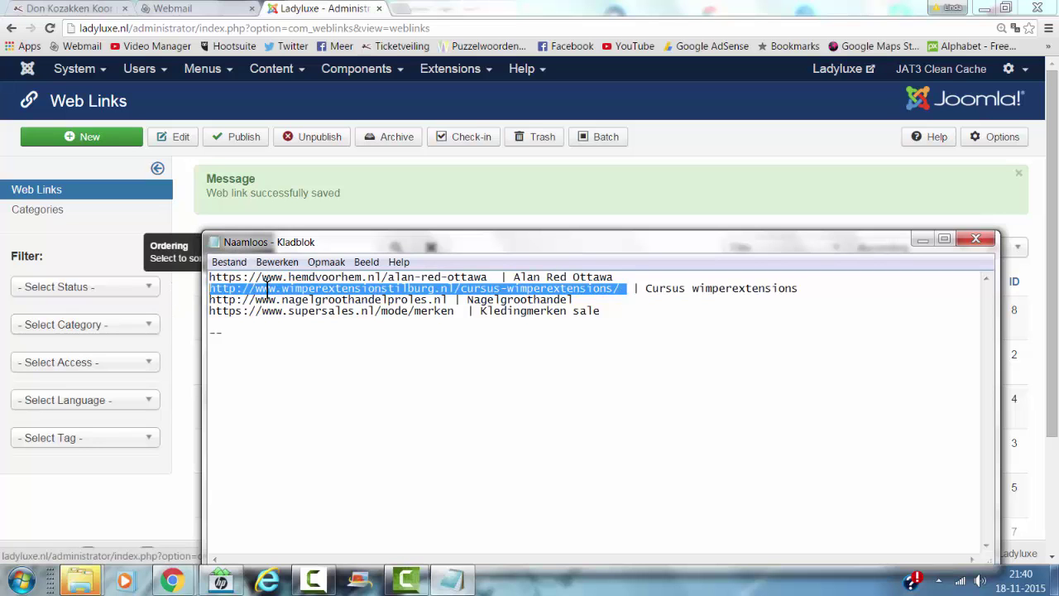
{"action": "right_click", "coordinate": [267, 285]}
{"action": "left_click", "coordinate": [310, 320]}
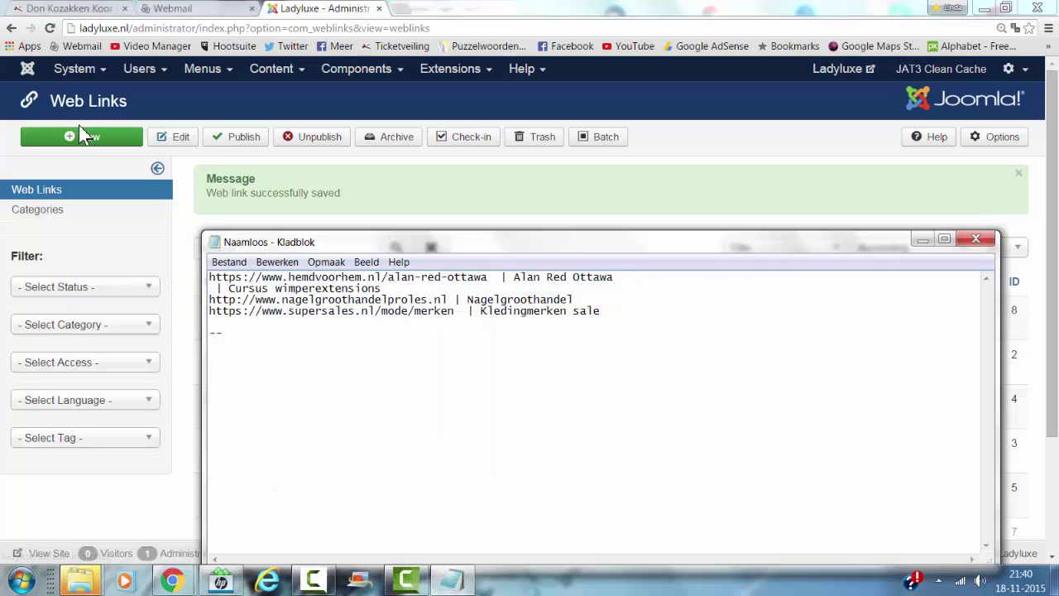
{"action": "left_click", "coordinate": [84, 137]}
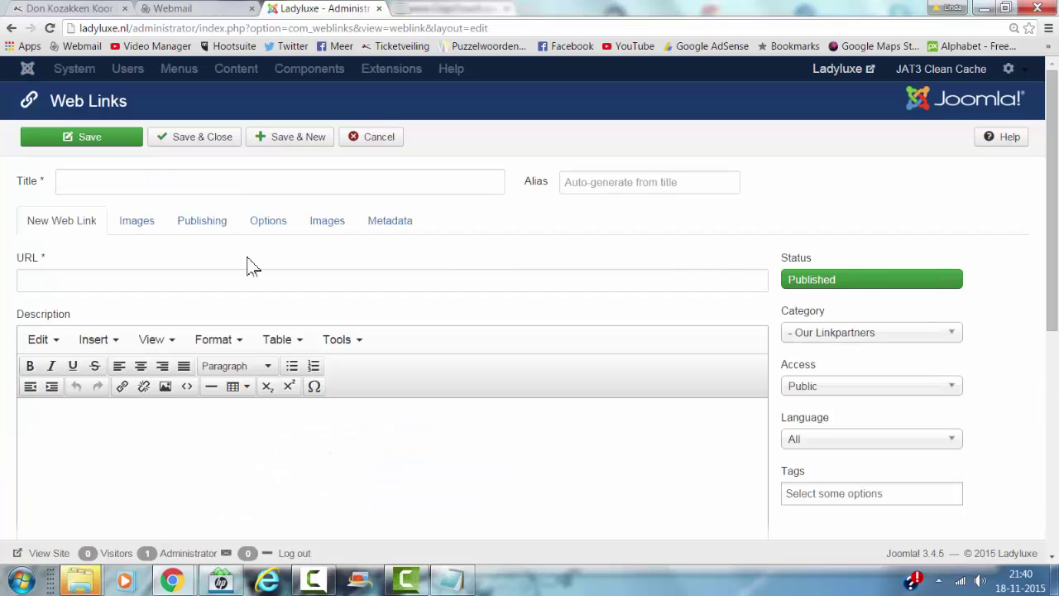
{"action": "left_click", "coordinate": [118, 281]}
{"action": "type", "text": "http://www.wimperextensionstilburg.nl/cursus-wimperextensions/"}
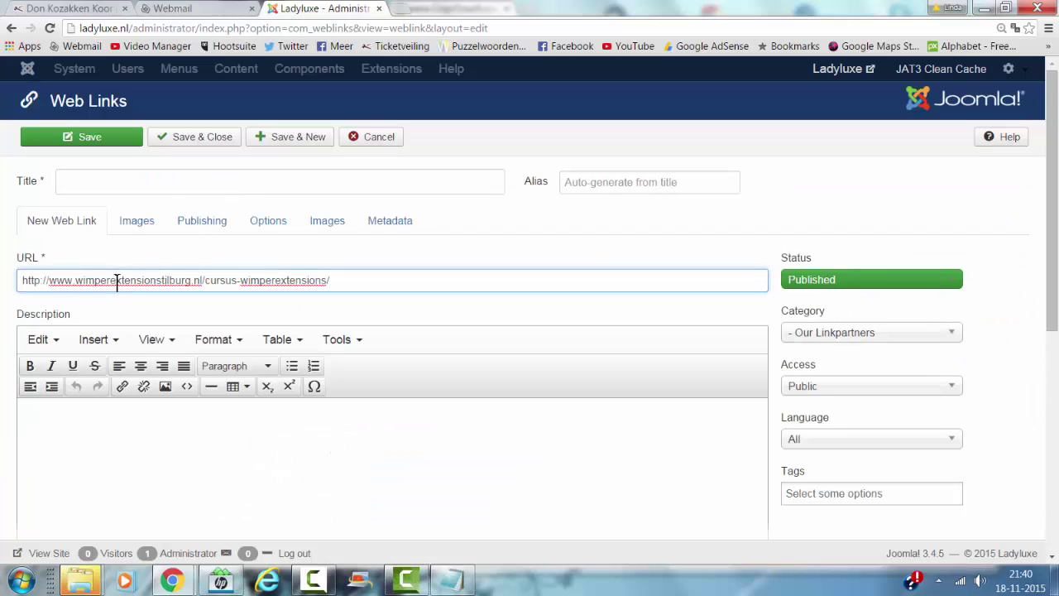
{"action": "left_click", "coordinate": [450, 581]}
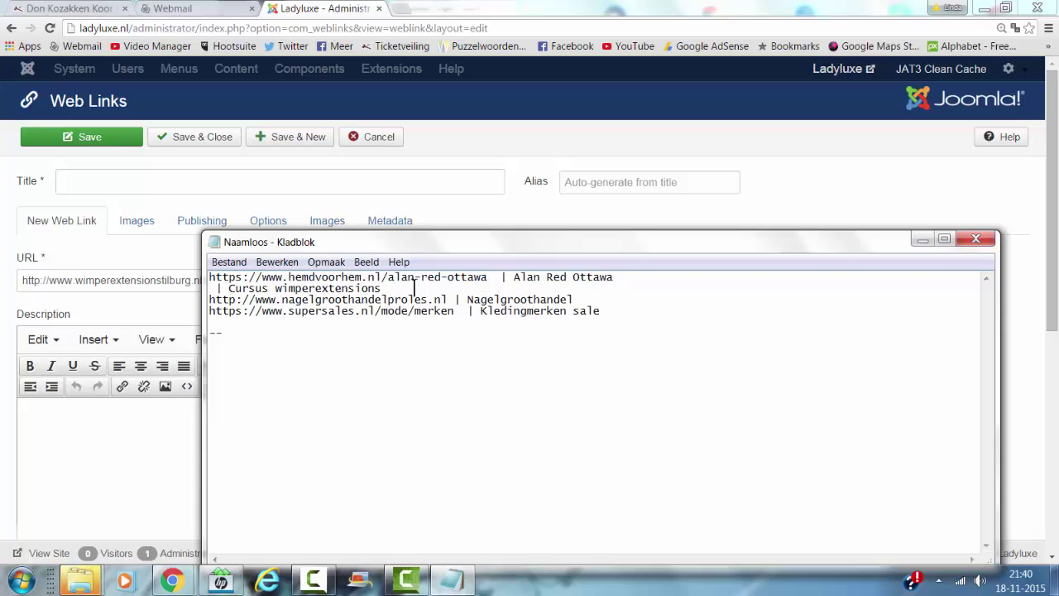
{"action": "left_click_drag", "start_coordinate": [414, 285], "coordinate": [238, 288]}
{"action": "key", "text": "ctrl+c"}
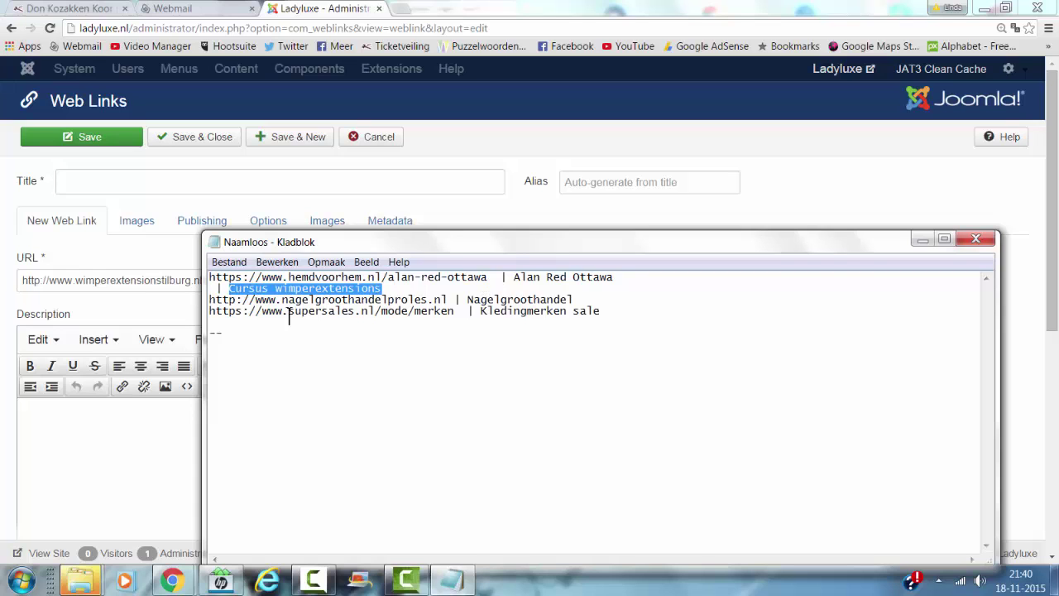
{"action": "left_click", "coordinate": [154, 188]}
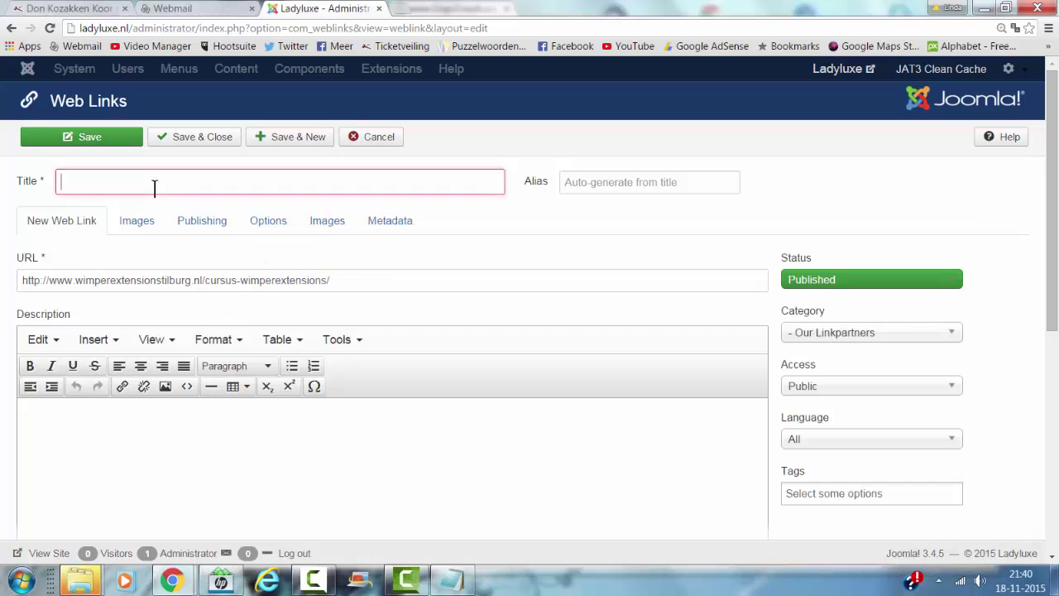
{"action": "key", "text": "ctrl+v"}
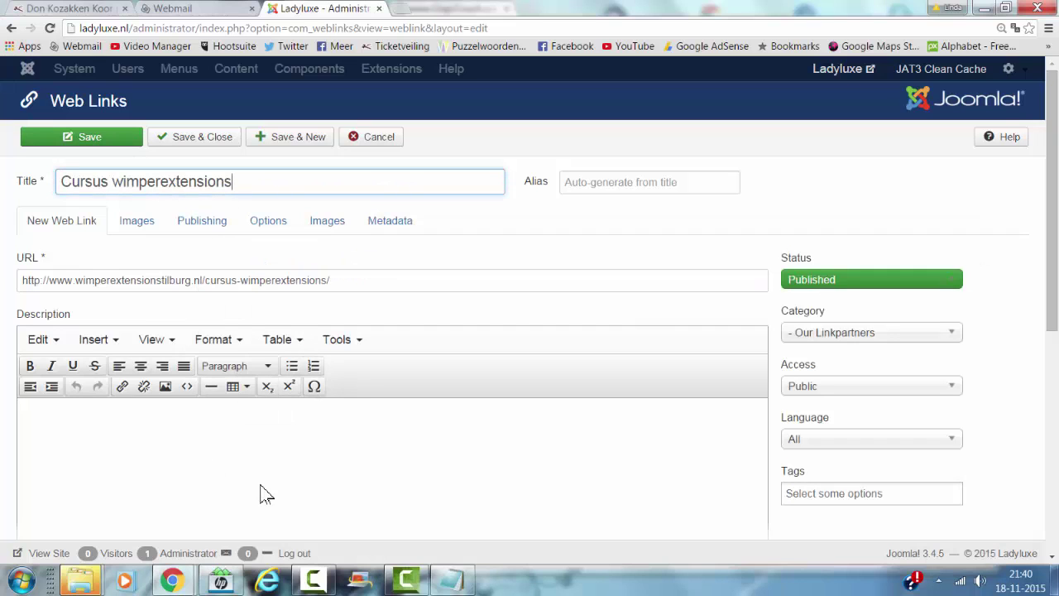
Set its target to Open in new window and save the link.
{"action": "left_click", "coordinate": [267, 227]}
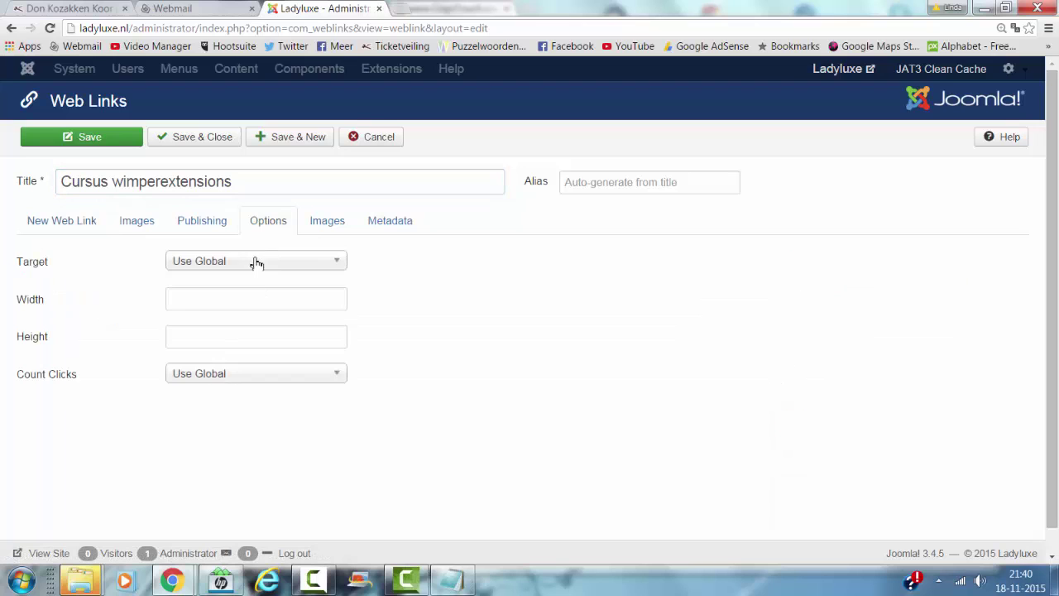
{"action": "left_click", "coordinate": [256, 263]}
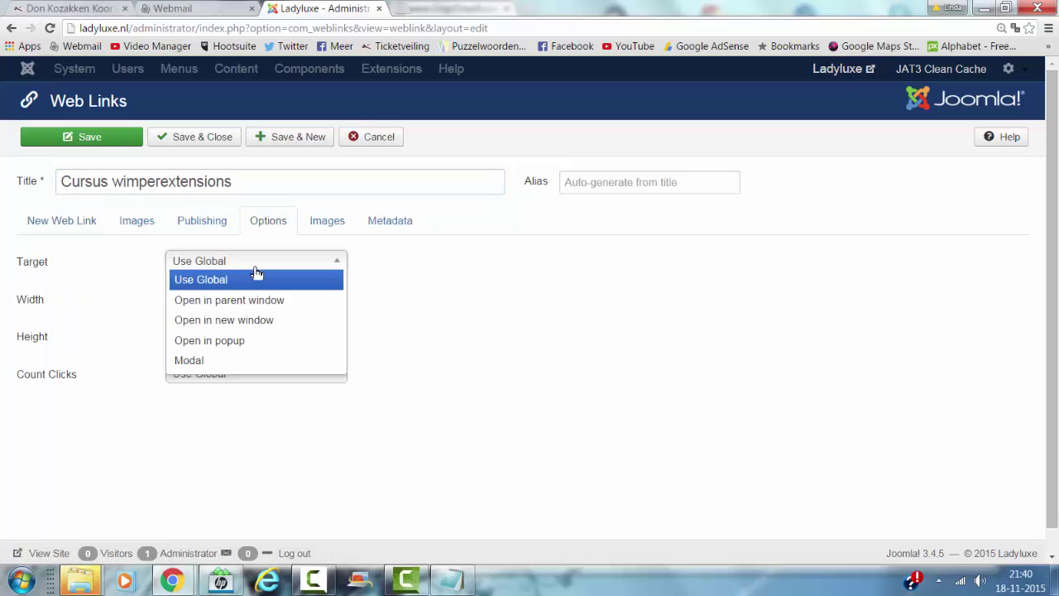
{"action": "left_click", "coordinate": [232, 321]}
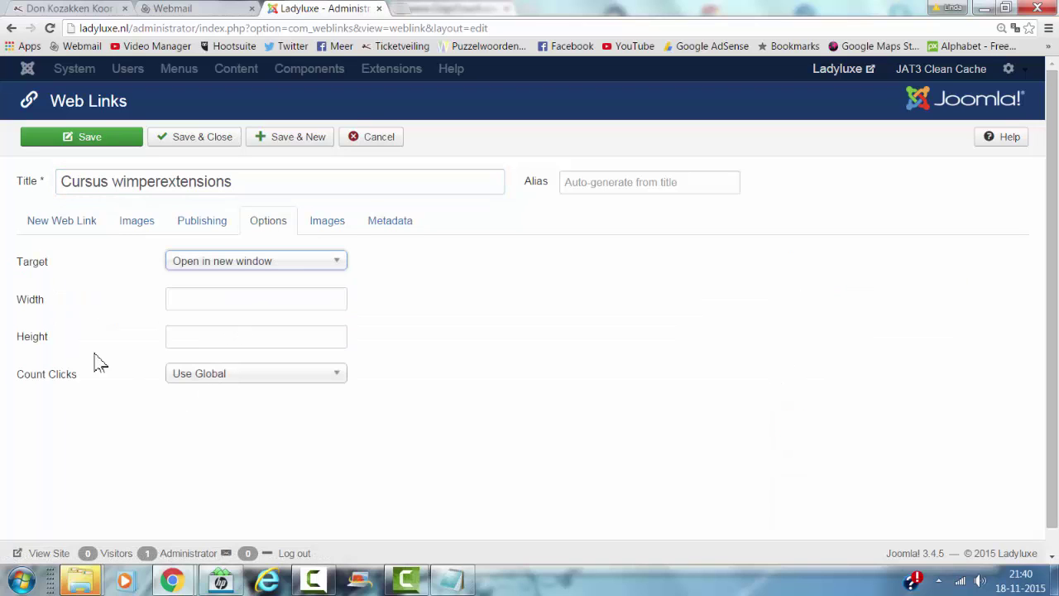
{"action": "left_click", "coordinate": [40, 234]}
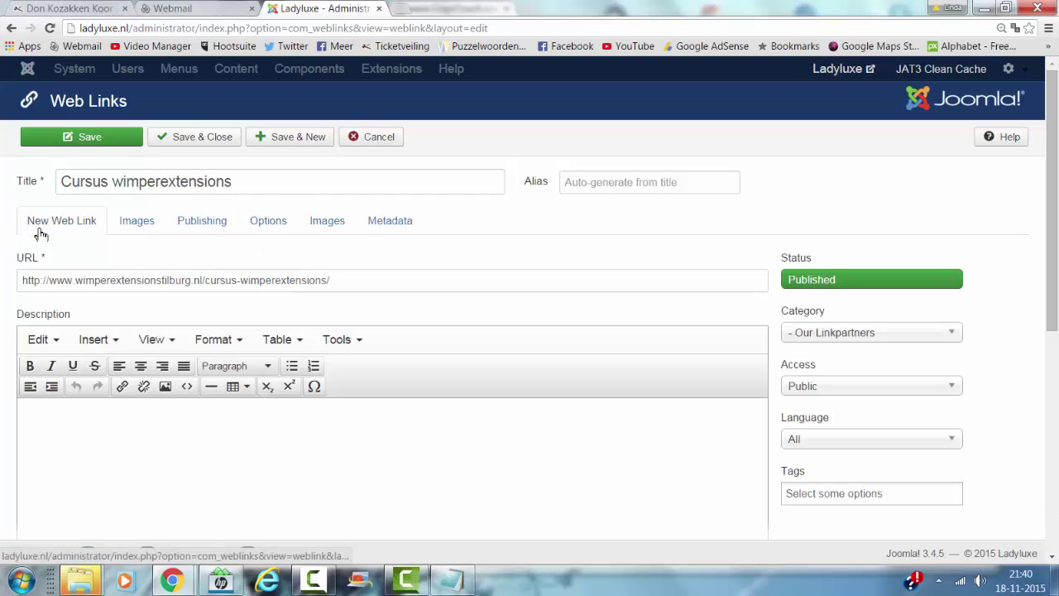
{"action": "left_click", "coordinate": [199, 138]}
{"action": "mouse_move", "coordinate": [451, 580]}
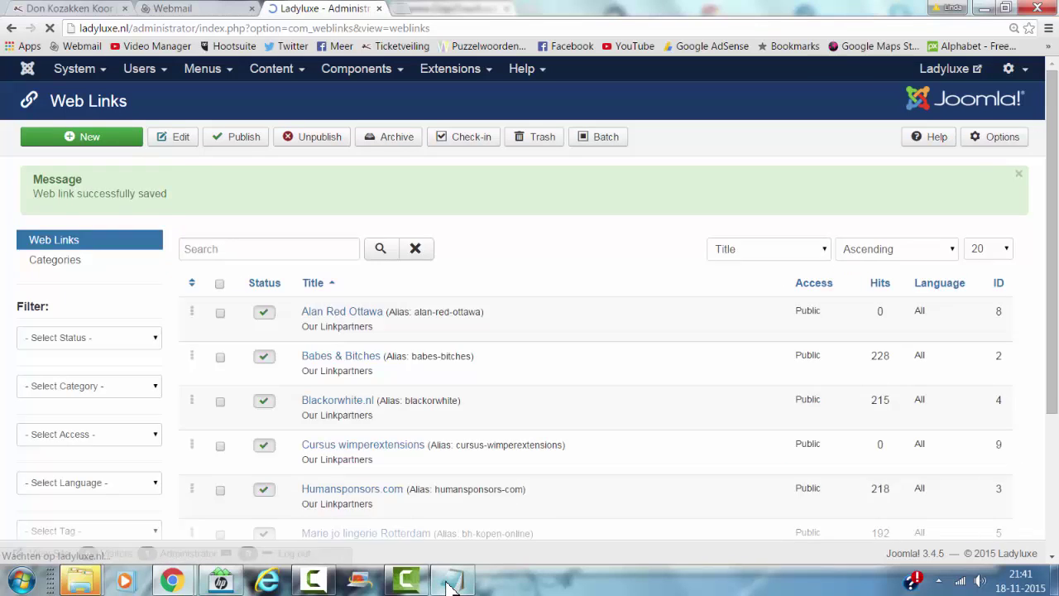
Delete the finished entry from the Notepad notes.
{"action": "left_click", "coordinate": [447, 583]}
{"action": "left_click", "coordinate": [406, 287]}
{"action": "left_click_drag", "start_coordinate": [400, 289], "coordinate": [152, 260]}
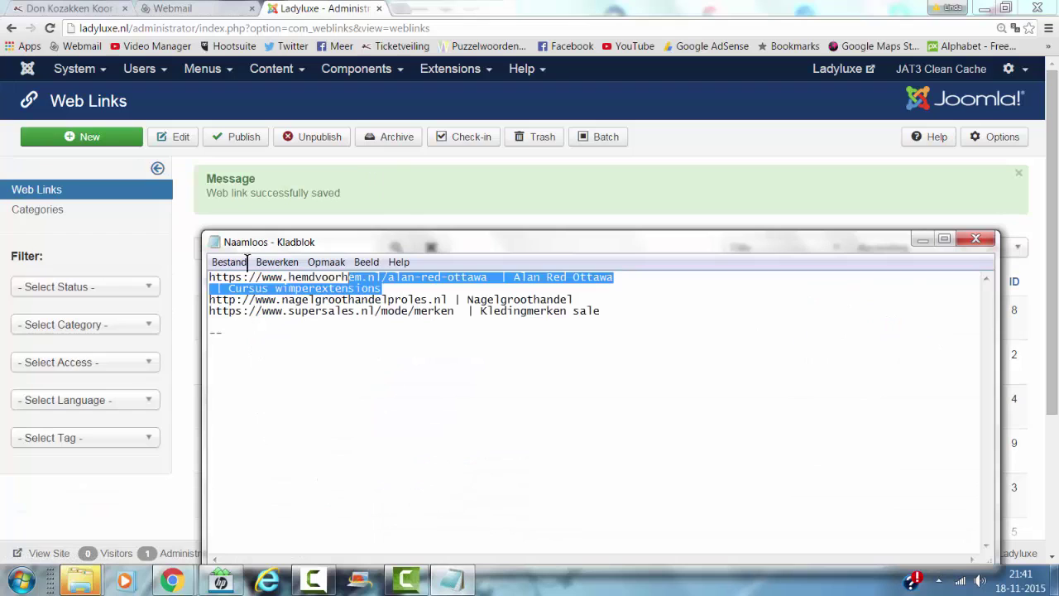
{"action": "key", "text": "Delete"}
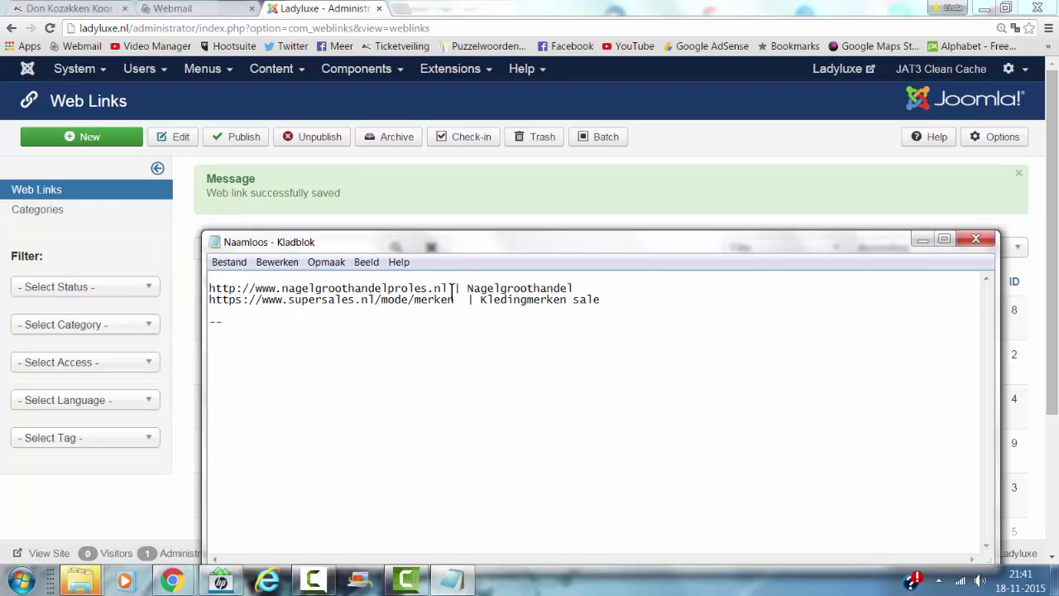
Create a new web link for nagelgroothandelproles.nl titled Nagelgroothandel.
{"action": "left_click_drag", "start_coordinate": [451, 288], "coordinate": [169, 284]}
{"action": "key", "text": "ctrl+c"}
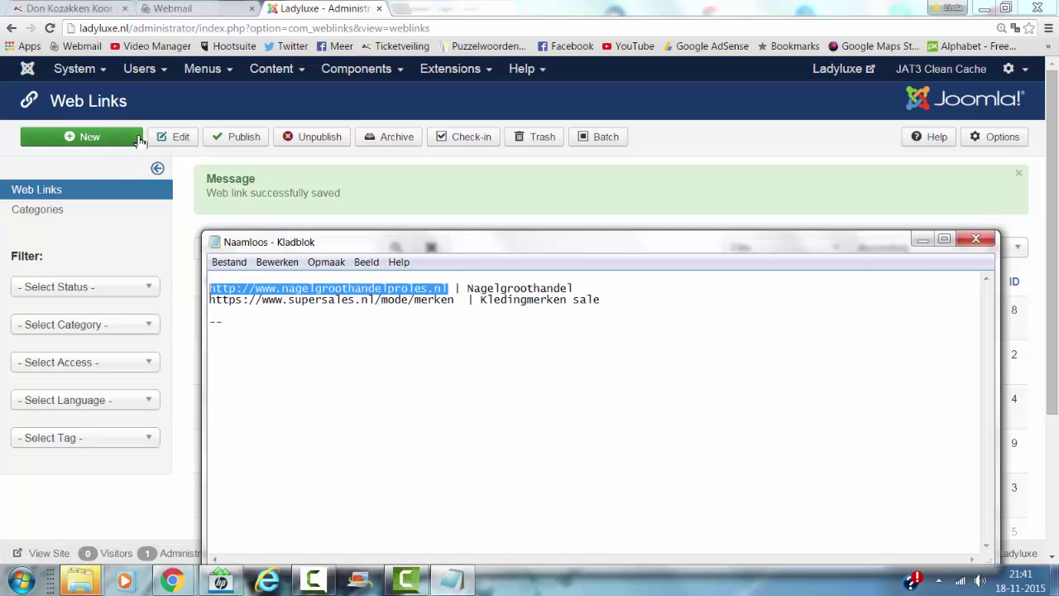
{"action": "left_click", "coordinate": [180, 240]}
{"action": "left_click", "coordinate": [91, 137]}
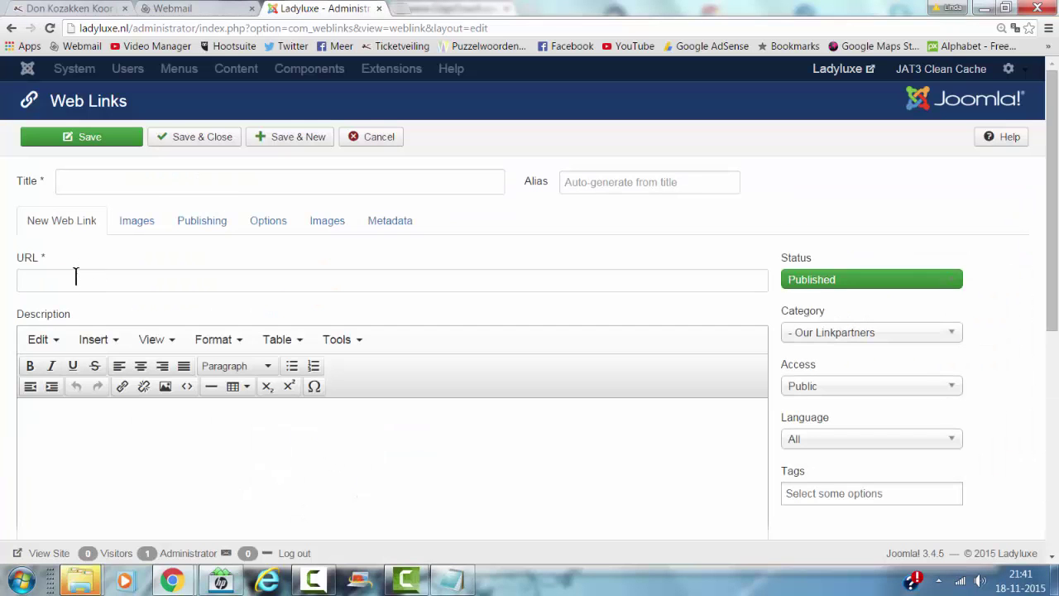
{"action": "left_click", "coordinate": [72, 281]}
{"action": "key", "text": "ctrl+v"}
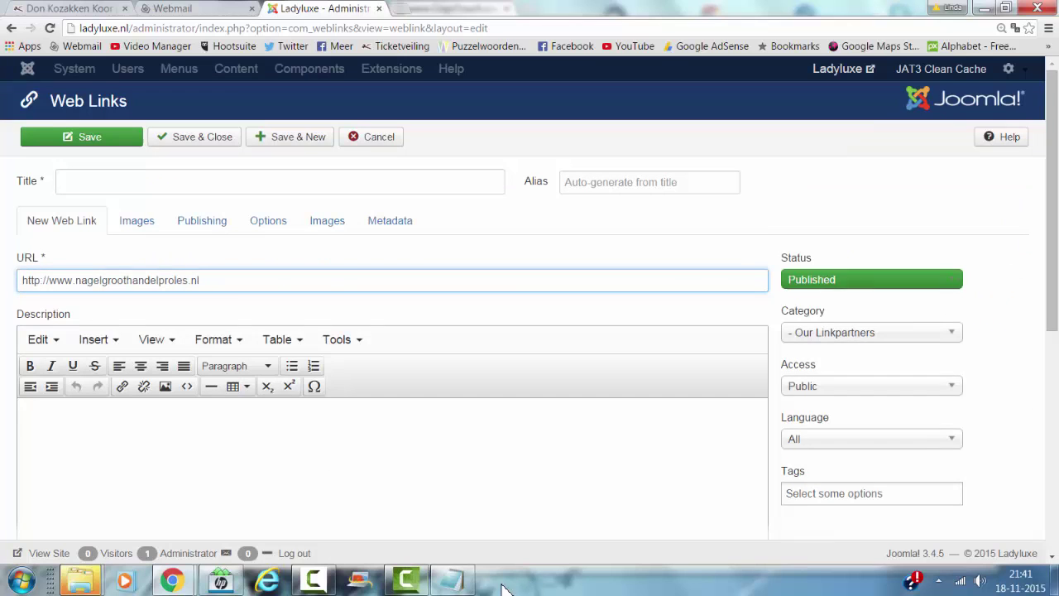
{"action": "left_click", "coordinate": [462, 582]}
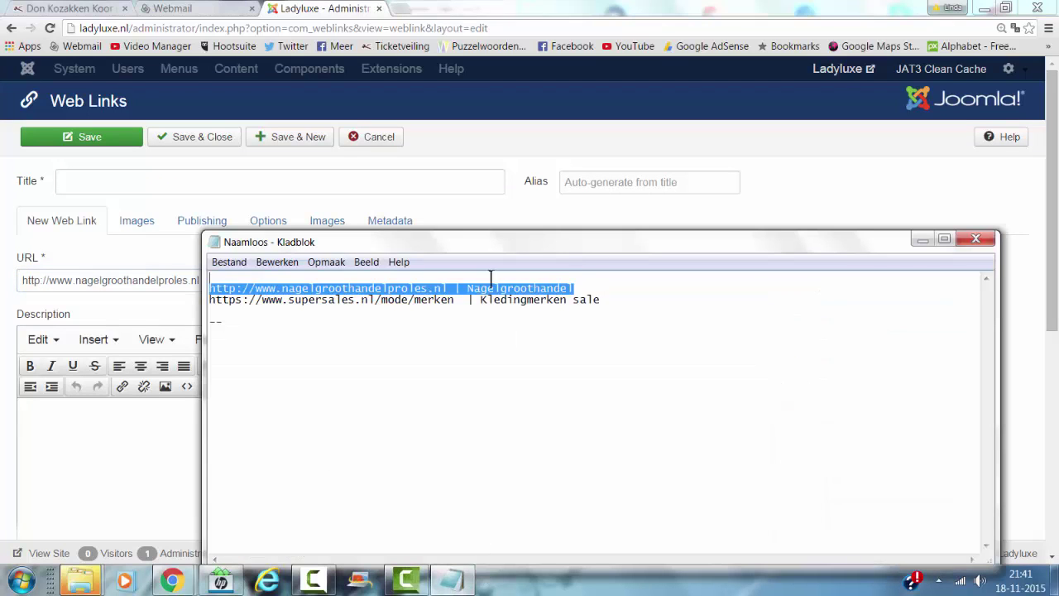
{"action": "left_click_drag", "start_coordinate": [603, 286], "coordinate": [468, 288]}
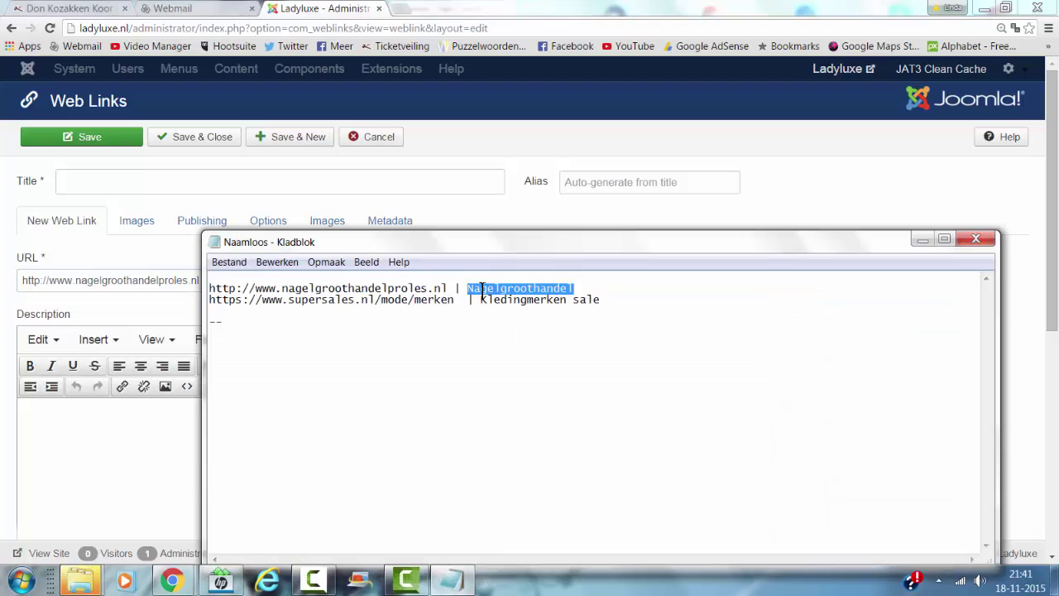
{"action": "key", "text": "ctrl+c"}
{"action": "left_click", "coordinate": [157, 172]}
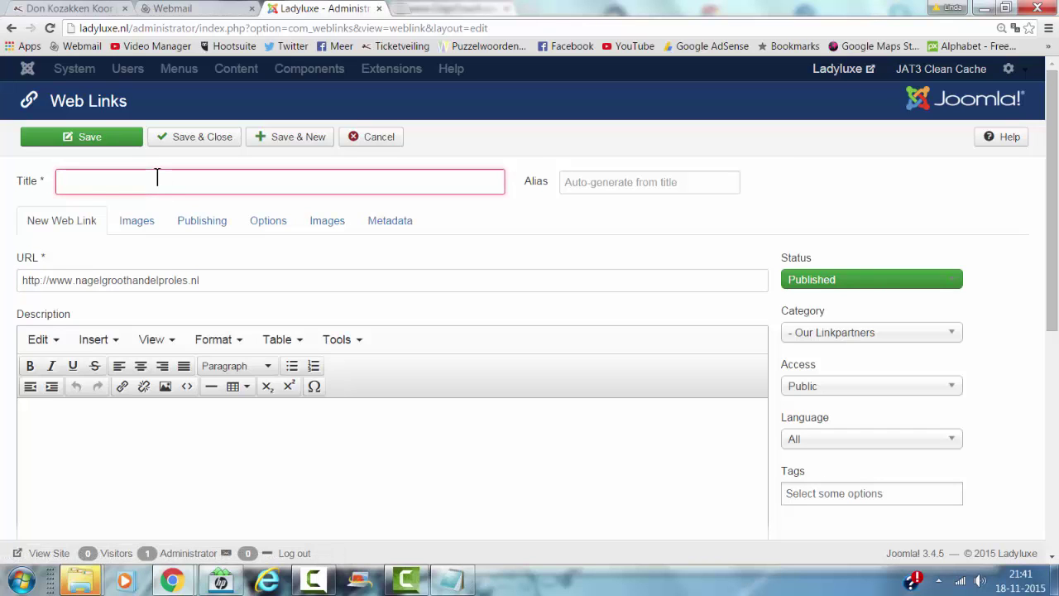
{"action": "key", "text": "ctrl+v"}
Set its target to Open in new window and save Nagelgroothandel.
{"action": "left_click", "coordinate": [268, 222]}
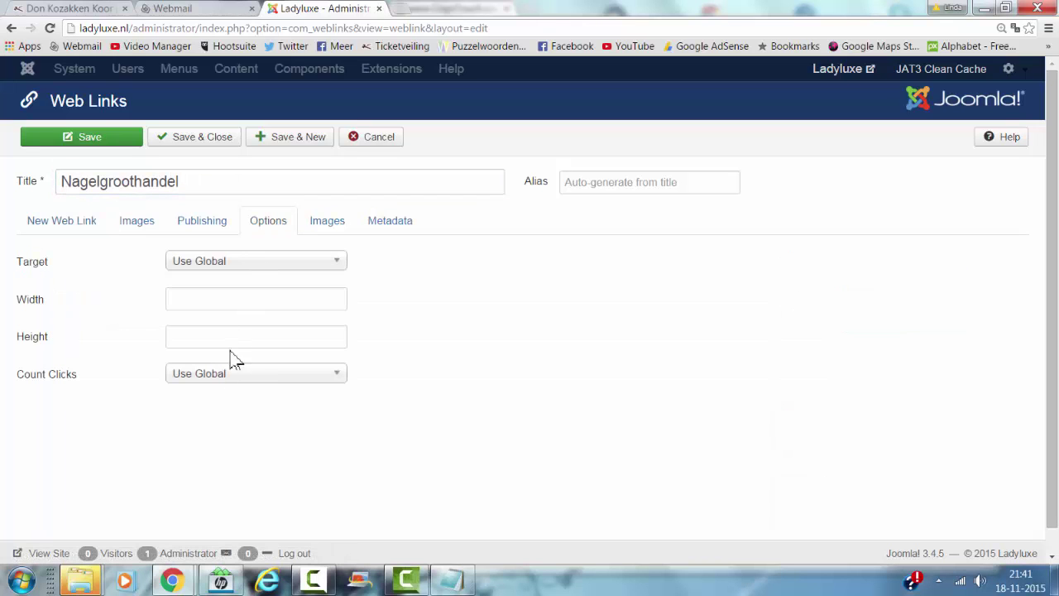
{"action": "left_click", "coordinate": [238, 263]}
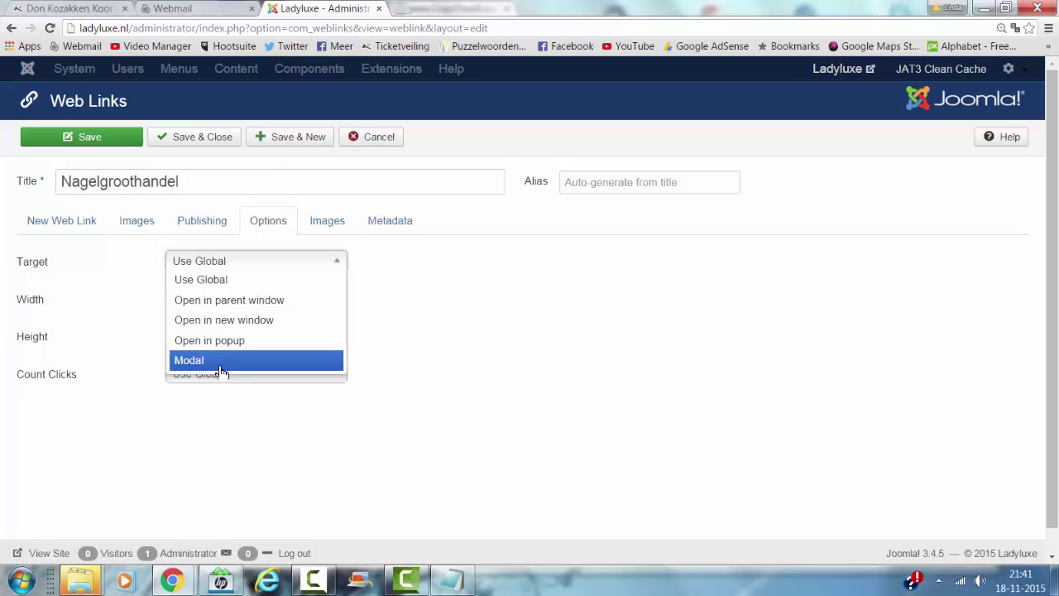
{"action": "left_click", "coordinate": [222, 321]}
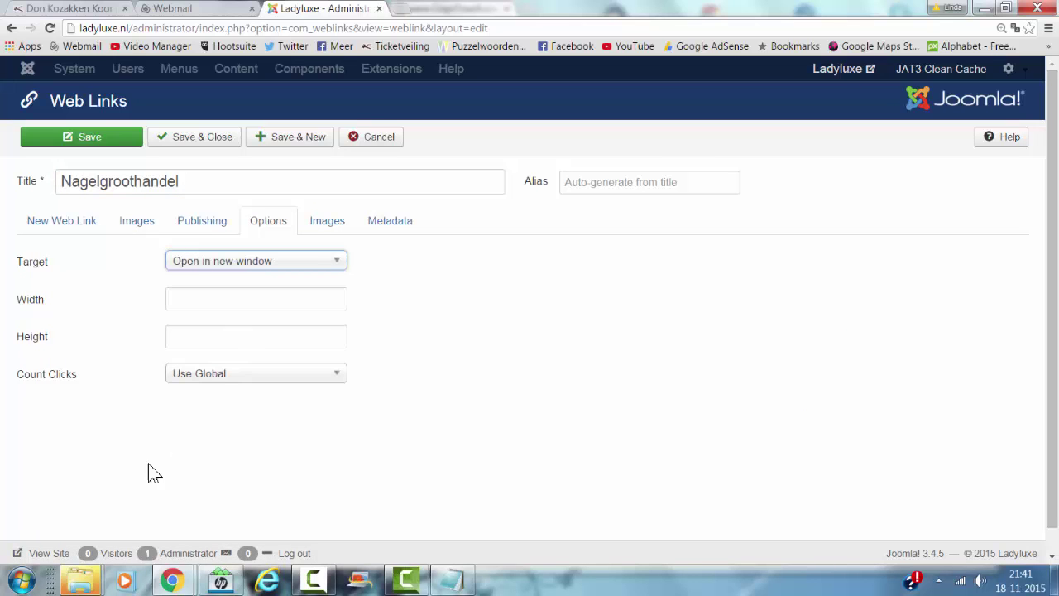
{"action": "left_click", "coordinate": [70, 224]}
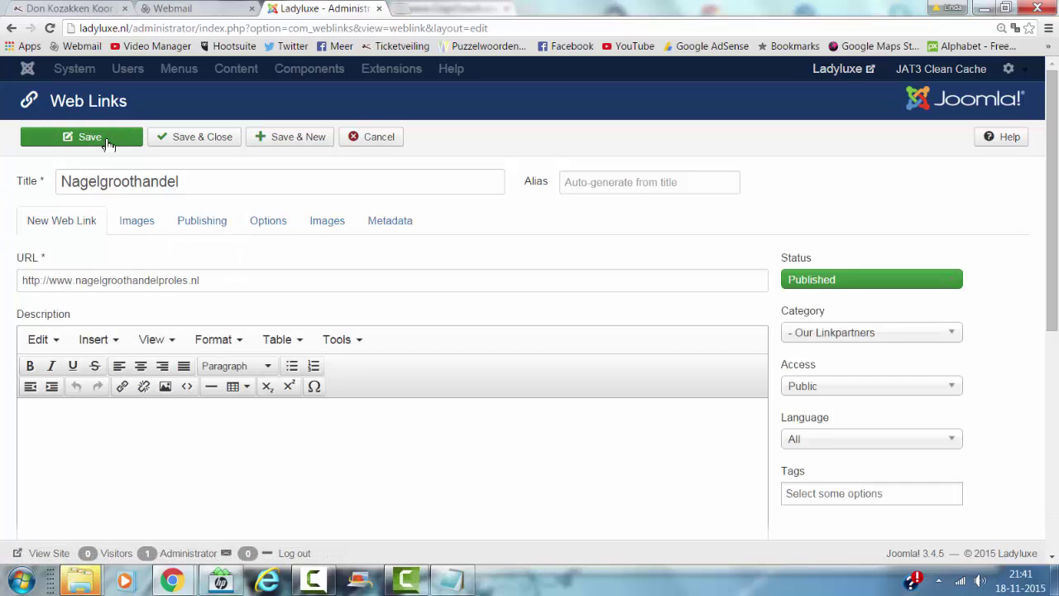
{"action": "left_click", "coordinate": [212, 143]}
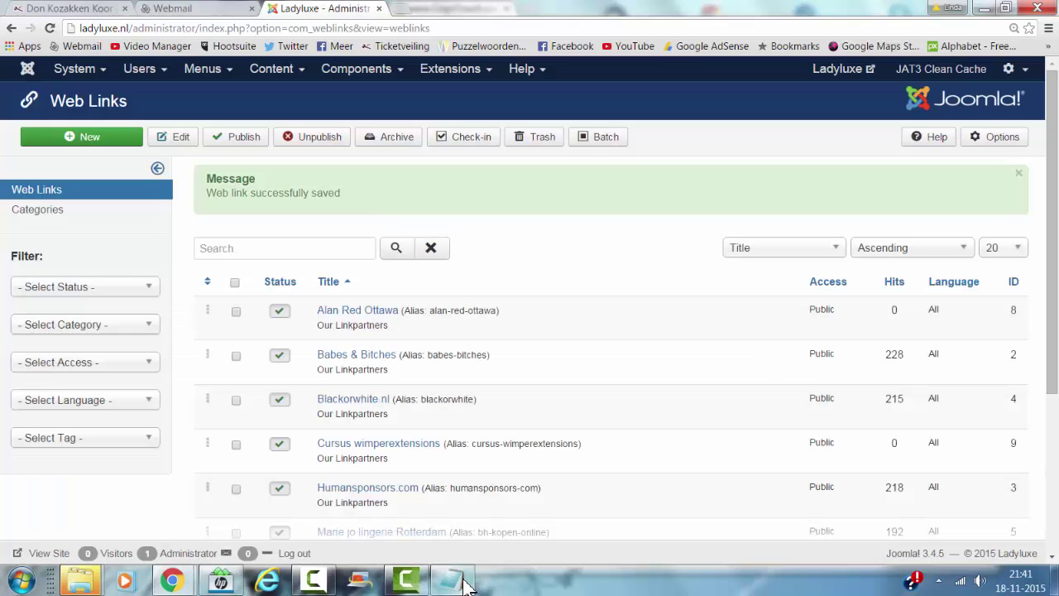
Create a new web link for the supersales.nl merken URL titled Kledingmerken sale.
{"action": "left_click", "coordinate": [463, 582]}
{"action": "left_click_drag", "start_coordinate": [458, 304], "coordinate": [210, 306]}
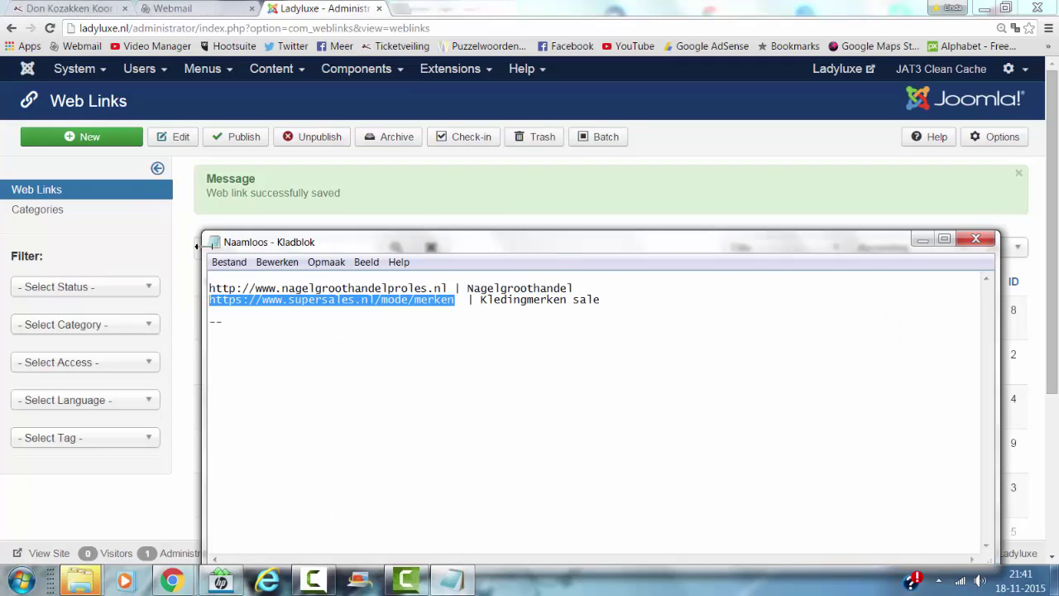
{"action": "left_click", "coordinate": [88, 138]}
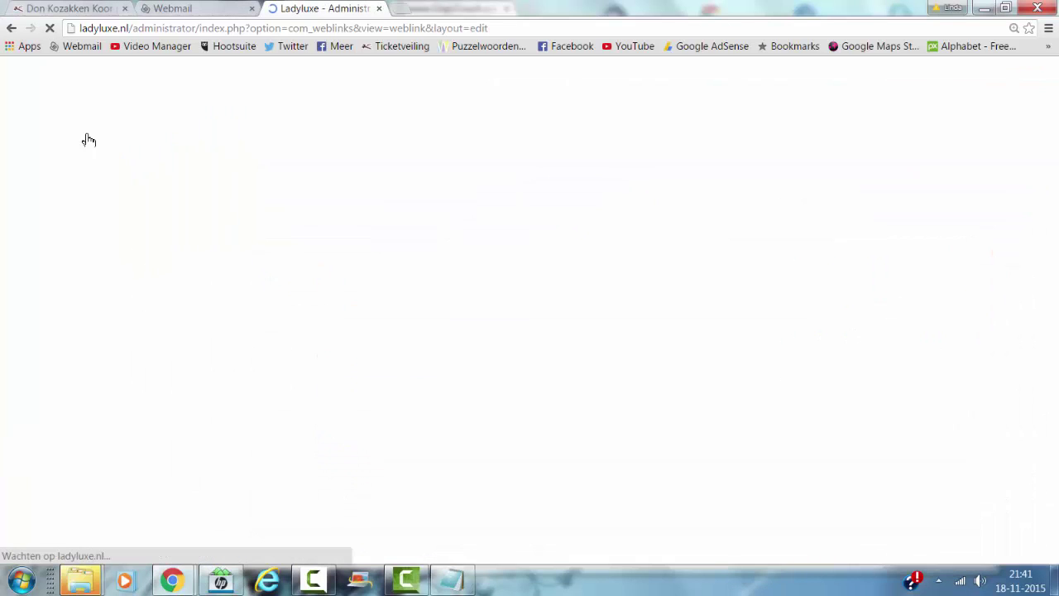
{"action": "left_click", "coordinate": [154, 281]}
{"action": "key", "text": "ctrl+v"}
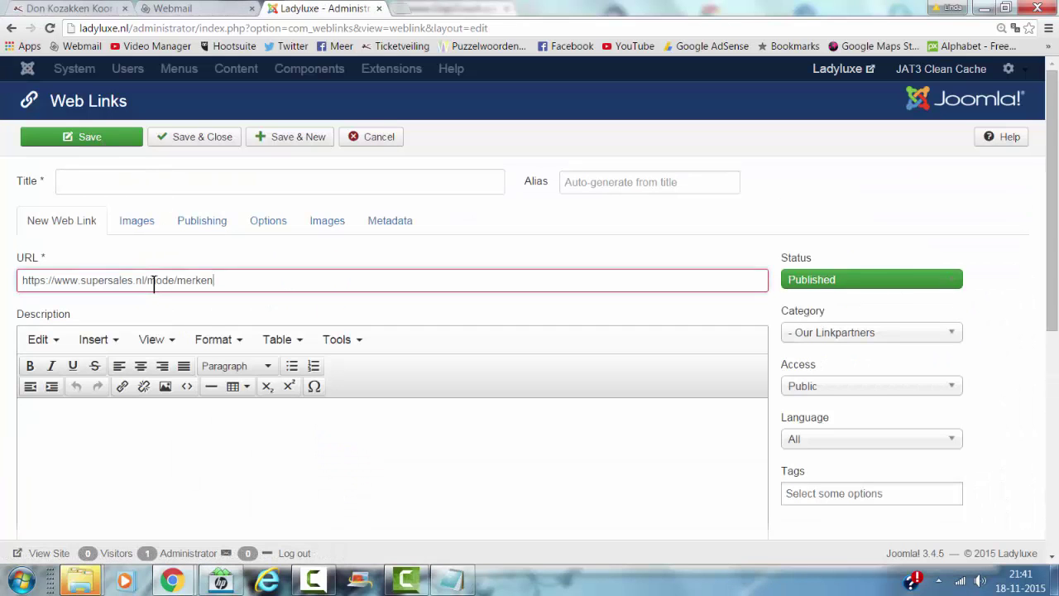
{"action": "left_click", "coordinate": [451, 580]}
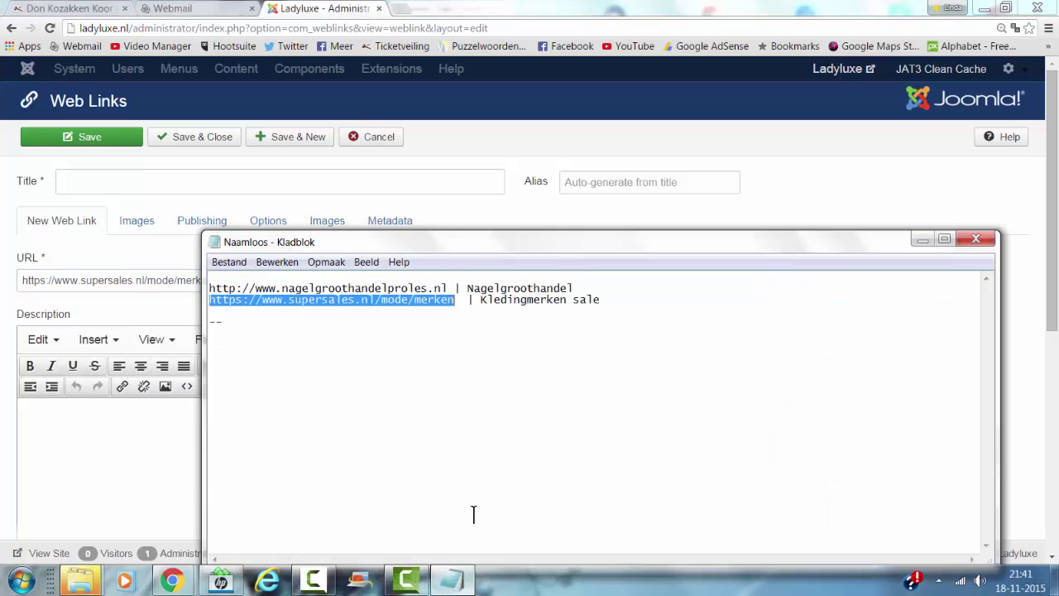
{"action": "left_click_drag", "start_coordinate": [600, 300], "coordinate": [480, 303]}
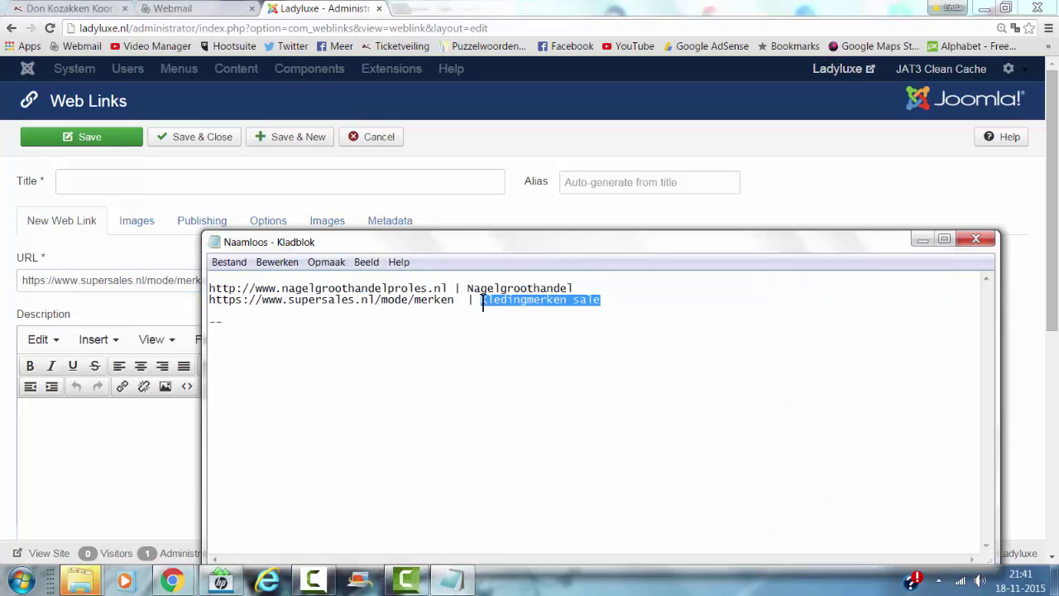
{"action": "key", "text": "ctrl+c"}
{"action": "left_click", "coordinate": [141, 182]}
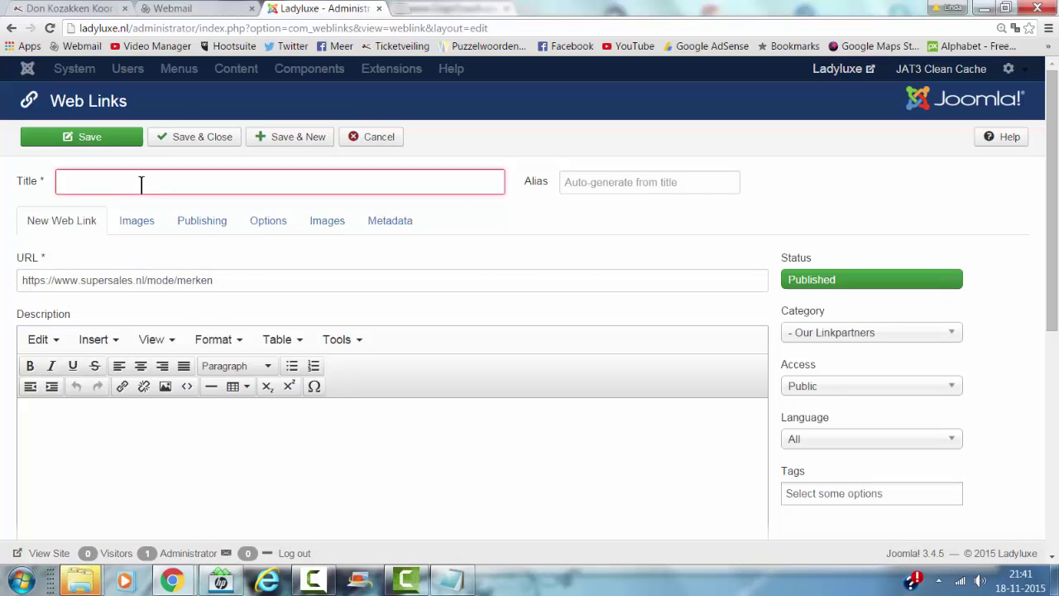
{"action": "key", "text": "ctrl+v"}
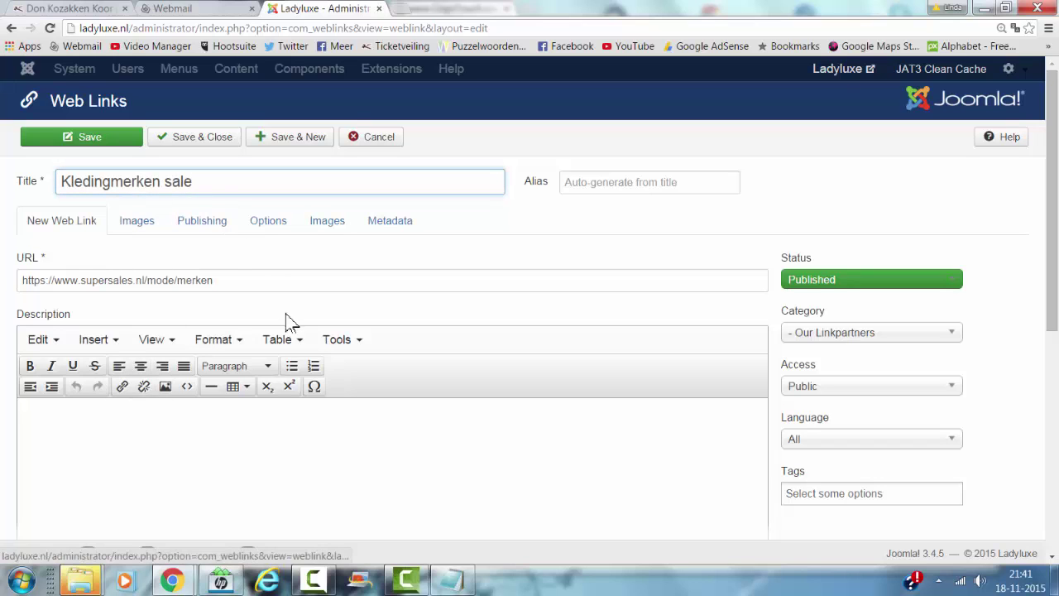
Set its target to Open in new window and save the link.
{"action": "left_click", "coordinate": [265, 221]}
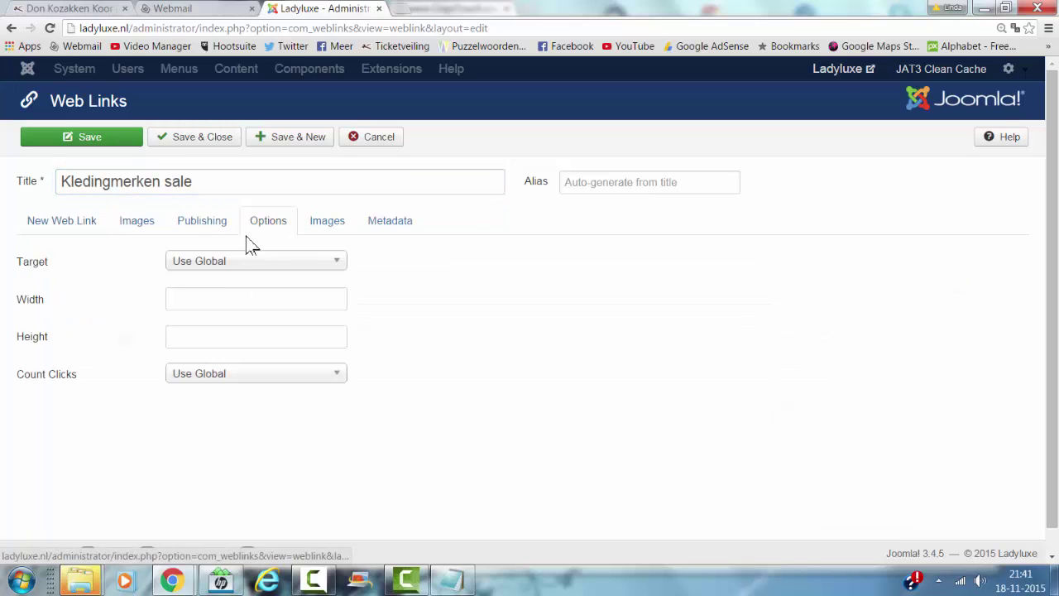
{"action": "left_click", "coordinate": [203, 262]}
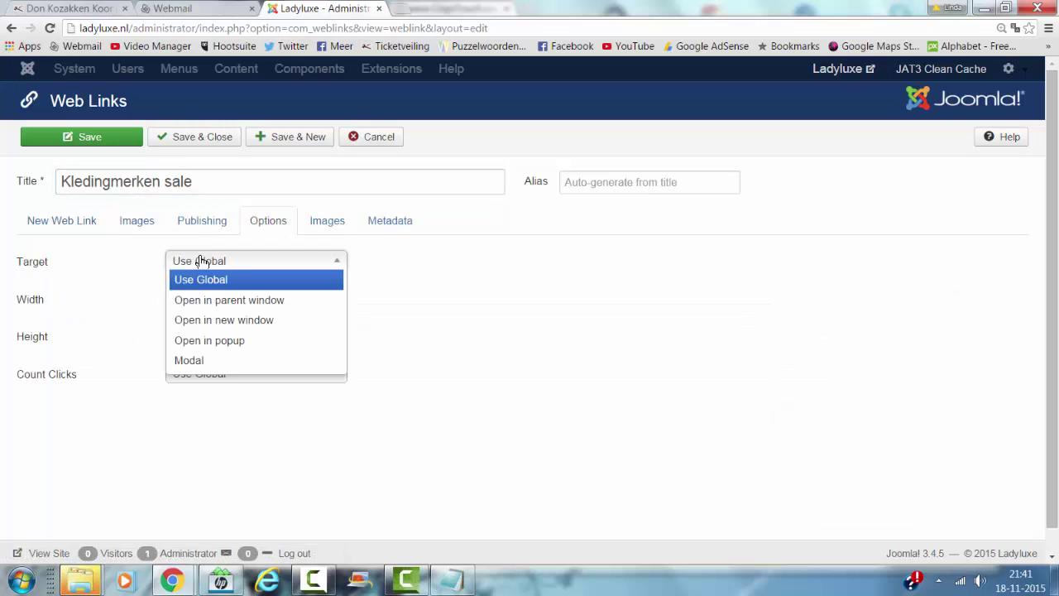
{"action": "left_click", "coordinate": [223, 323]}
{"action": "left_click", "coordinate": [53, 223]}
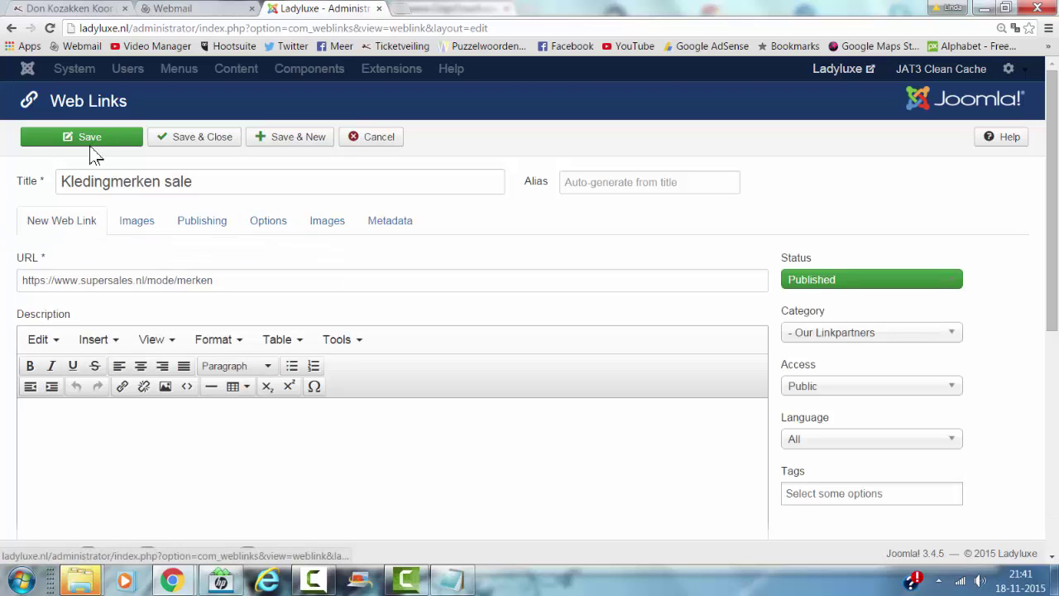
{"action": "left_click", "coordinate": [207, 142]}
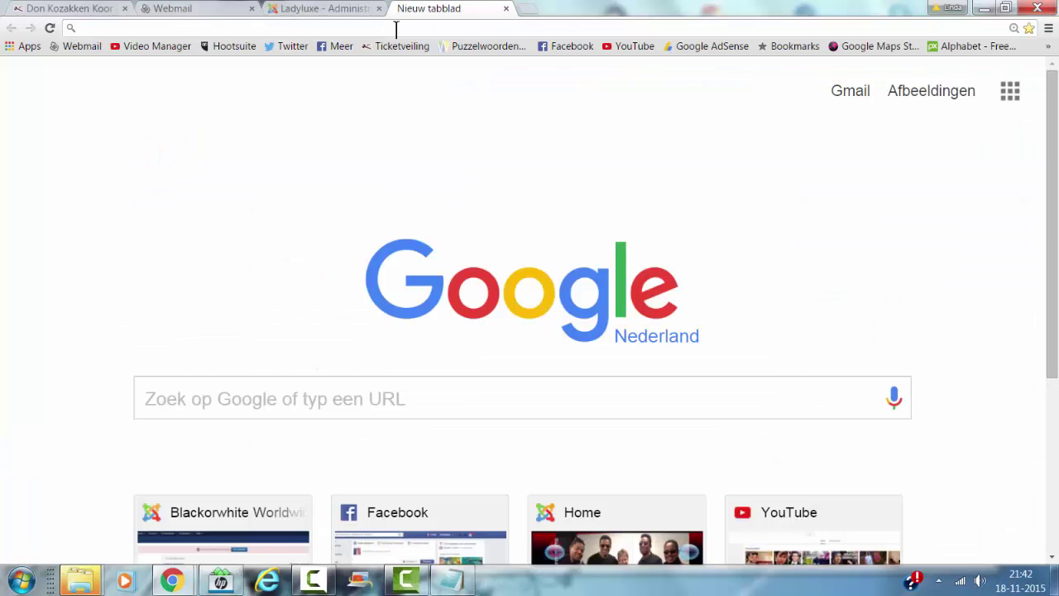
Load ladyluxe.nl in the new Chrome tab.
{"action": "type", "text": "la"}
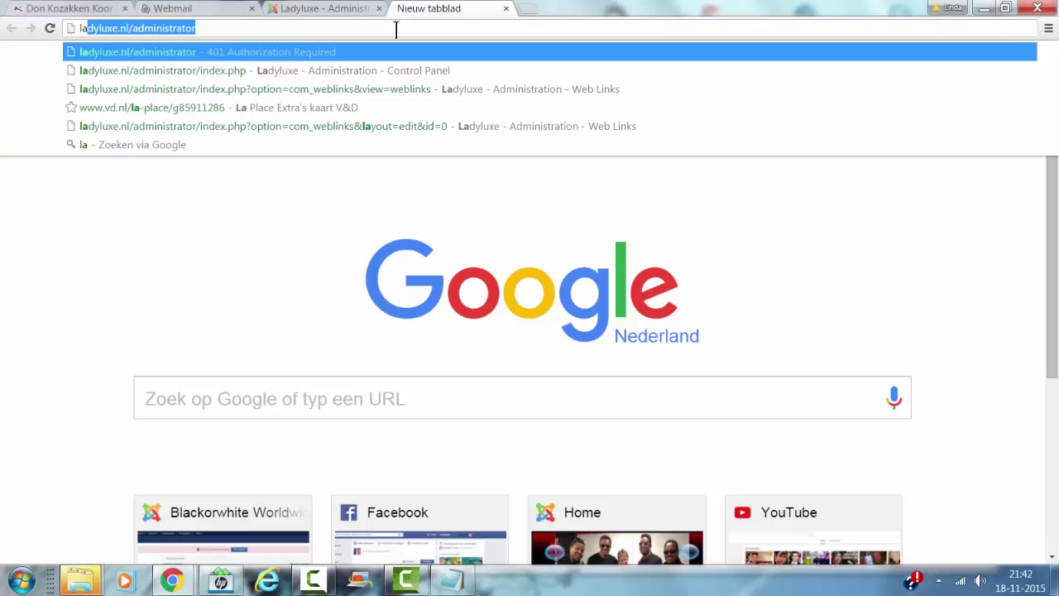
{"action": "type", "text": "dyluxe.nl/"}
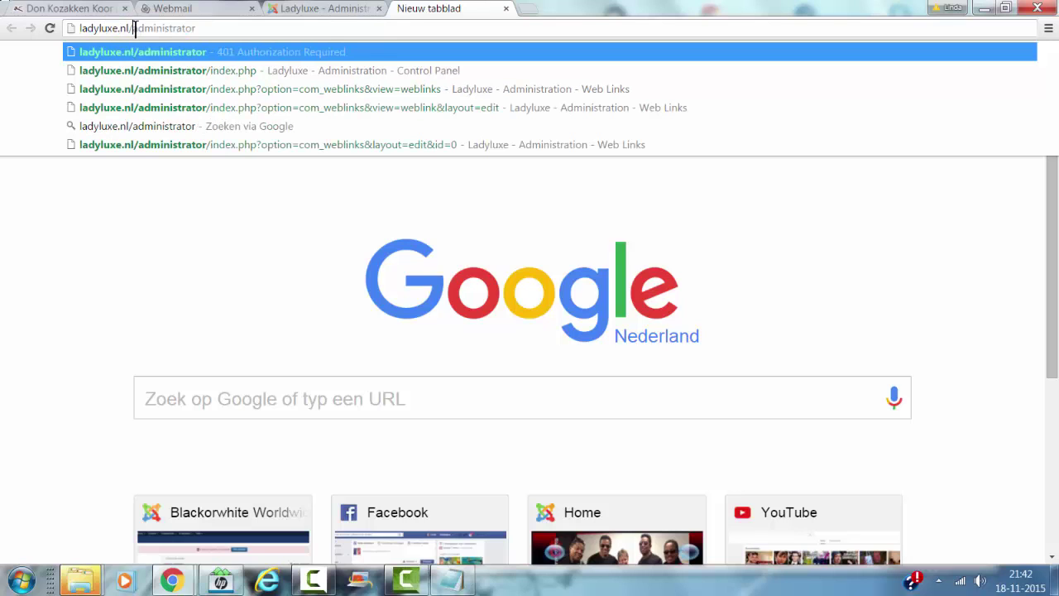
{"action": "key", "text": "BackSpace"}
{"action": "key", "text": "BackSpace"}
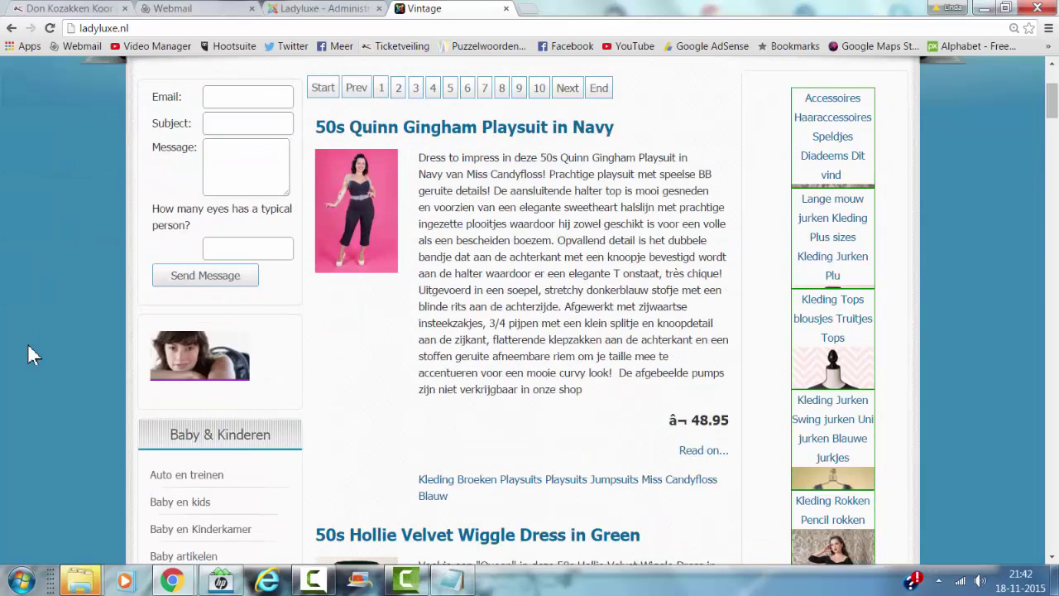
Scroll down the homepage and open the Our Linkpartners page from the Overig menu.
{"action": "scroll", "coordinate": [28, 343], "scroll_direction": "up", "scroll_amount": 3}
{"action": "scroll", "coordinate": [29, 343], "scroll_direction": "down", "scroll_amount": 1}
{"action": "scroll", "coordinate": [24, 355], "scroll_direction": "down", "scroll_amount": 2}
{"action": "scroll", "coordinate": [18, 370], "scroll_direction": "down", "scroll_amount": 2}
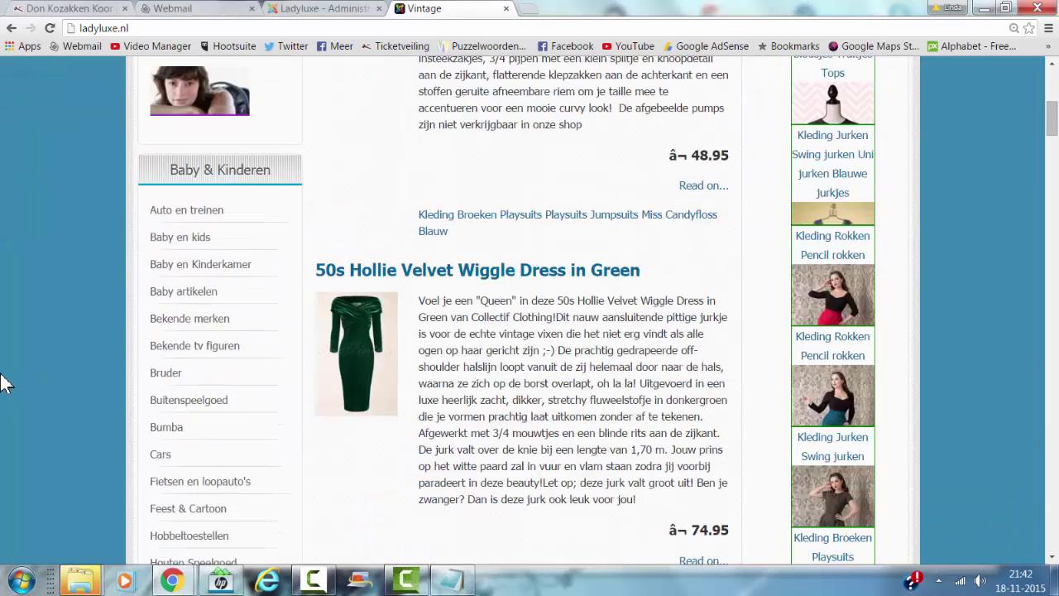
{"action": "scroll", "coordinate": [3, 378], "scroll_direction": "down", "scroll_amount": 2}
{"action": "scroll", "coordinate": [2, 378], "scroll_direction": "down", "scroll_amount": 4}
{"action": "scroll", "coordinate": [4, 383], "scroll_direction": "down", "scroll_amount": 4}
{"action": "scroll", "coordinate": [4, 383], "scroll_direction": "down", "scroll_amount": 2}
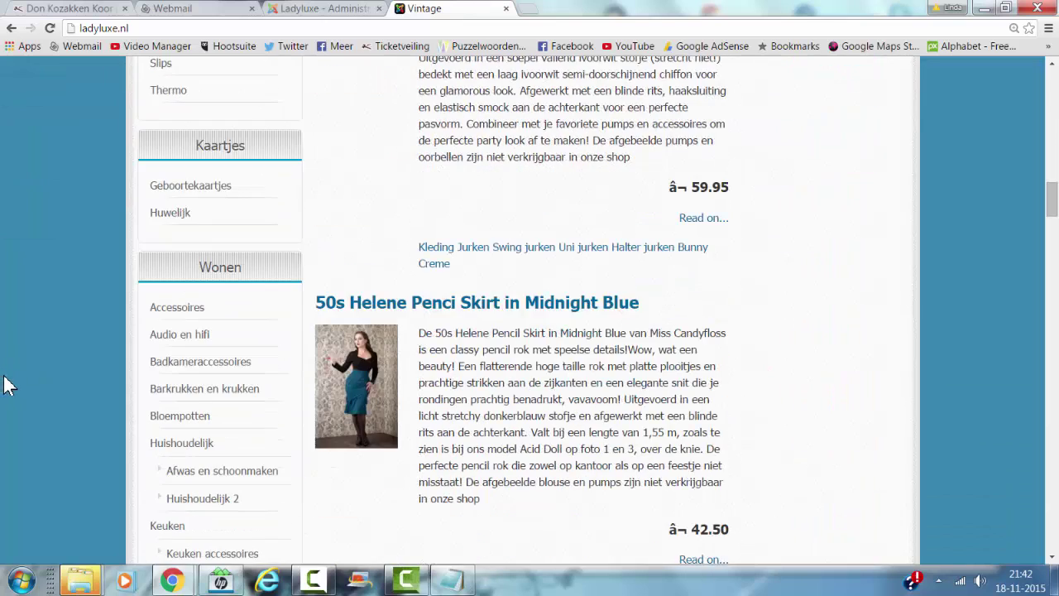
{"action": "scroll", "coordinate": [8, 379], "scroll_direction": "down", "scroll_amount": 5}
{"action": "scroll", "coordinate": [12, 382], "scroll_direction": "down", "scroll_amount": 5}
{"action": "scroll", "coordinate": [21, 391], "scroll_direction": "down", "scroll_amount": 5}
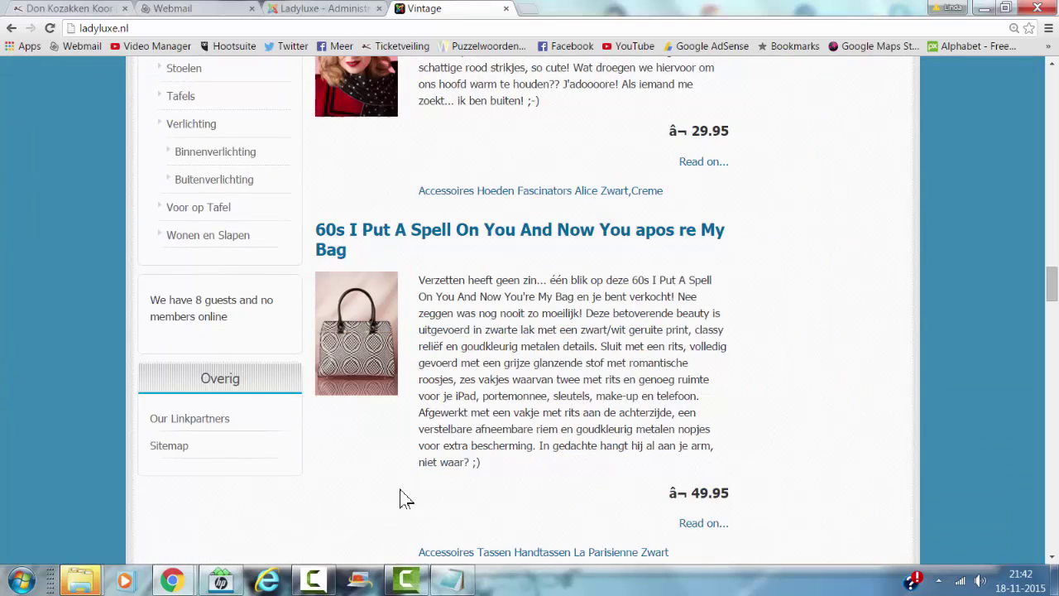
{"action": "left_click", "coordinate": [212, 439]}
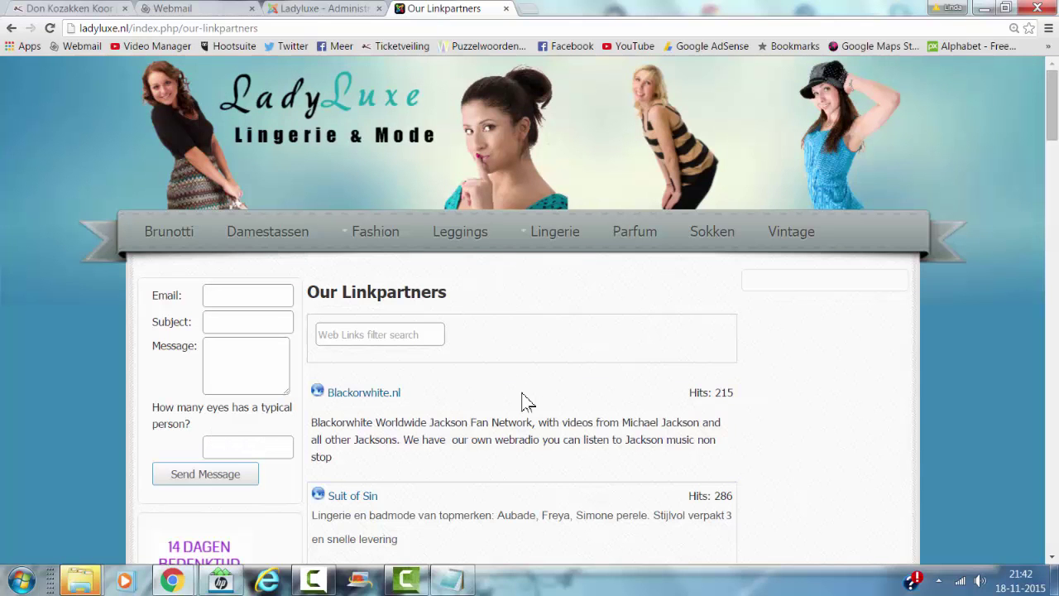
Test the partner links, including wimperextensions and Positielingerie kopen, then return to the list.
{"action": "scroll", "coordinate": [780, 380], "scroll_direction": "down", "scroll_amount": 2}
{"action": "scroll", "coordinate": [780, 380], "scroll_direction": "down", "scroll_amount": 1}
{"action": "scroll", "coordinate": [780, 381], "scroll_direction": "down", "scroll_amount": 2}
{"action": "scroll", "coordinate": [781, 383], "scroll_direction": "down", "scroll_amount": 1}
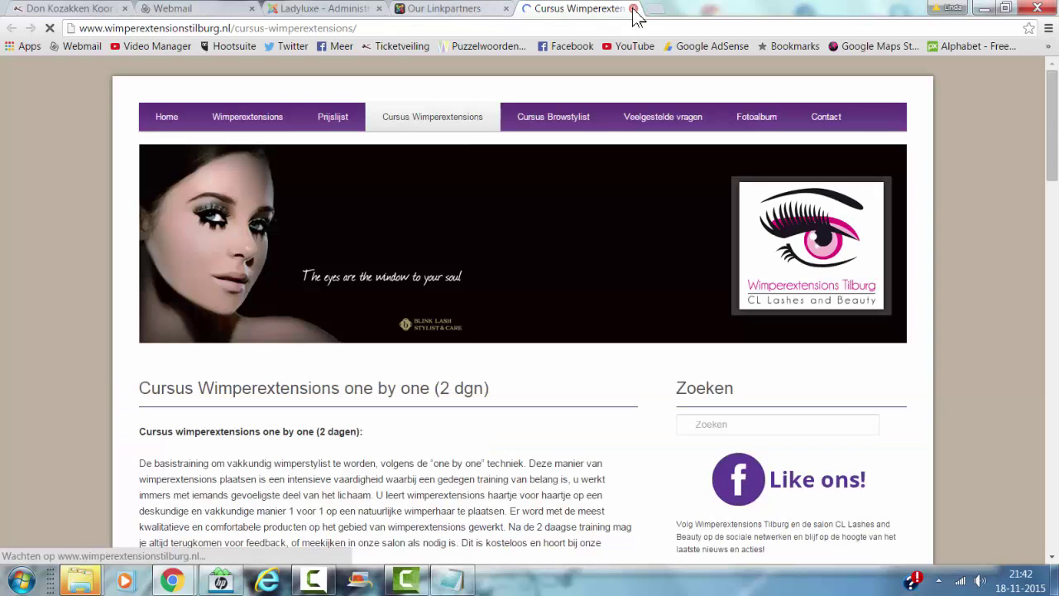
{"action": "left_click", "coordinate": [633, 9]}
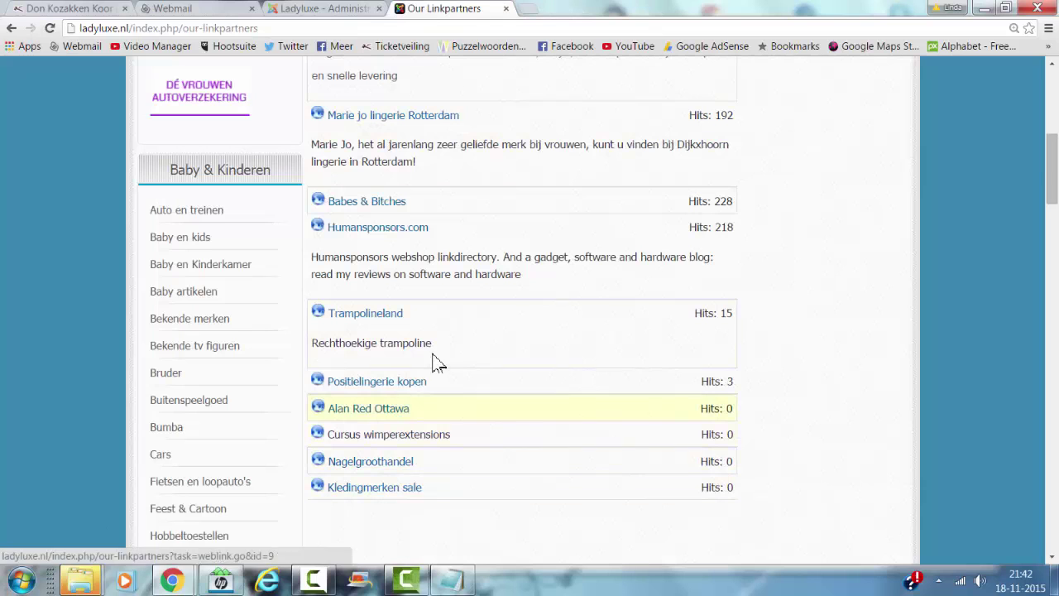
{"action": "left_click", "coordinate": [416, 383]}
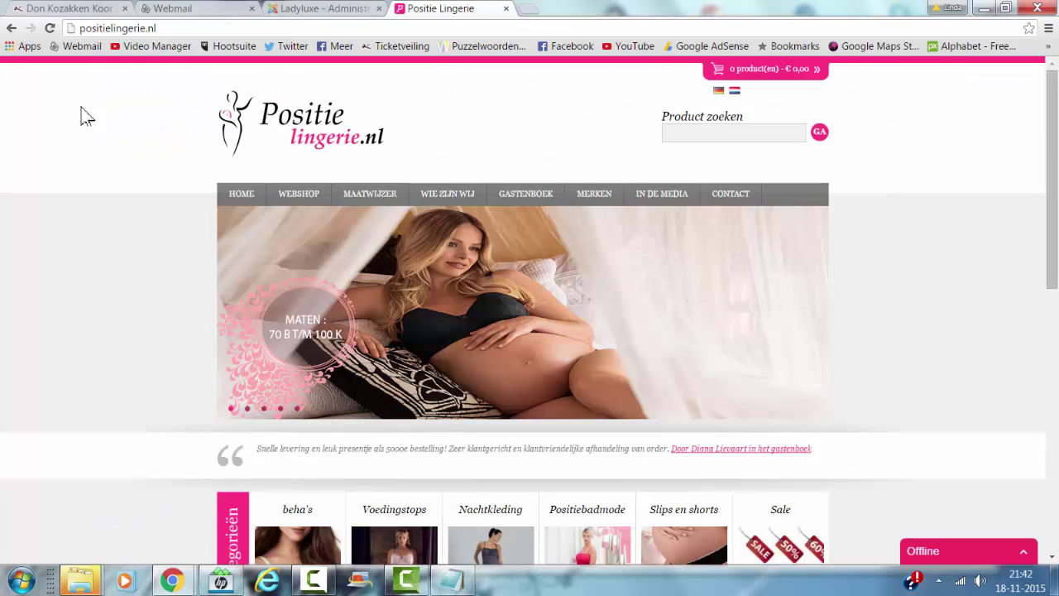
{"action": "left_click", "coordinate": [11, 28]}
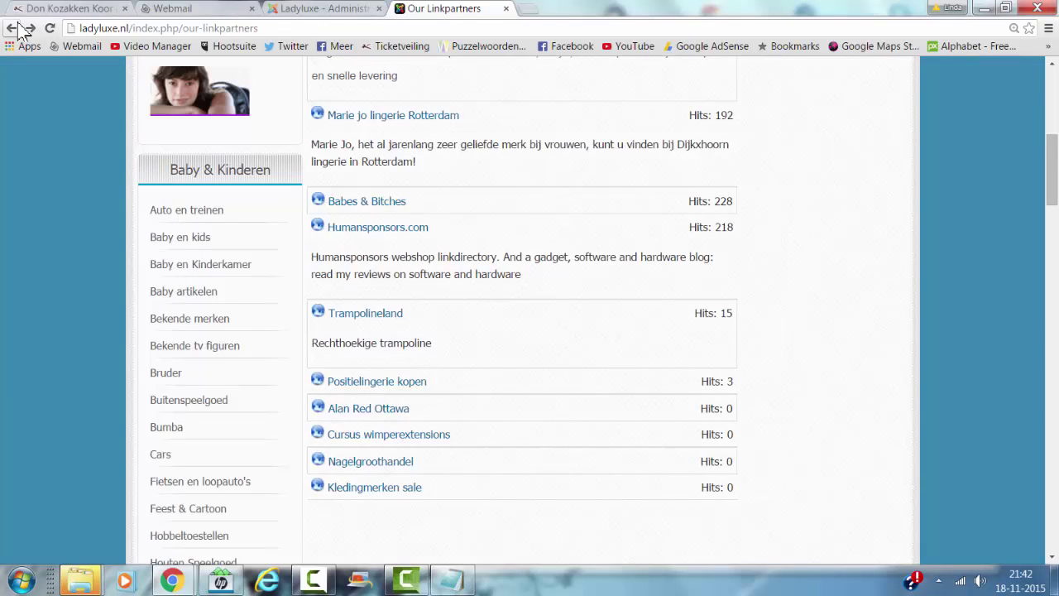
{"action": "scroll", "coordinate": [890, 418], "scroll_direction": "up", "scroll_amount": 2}
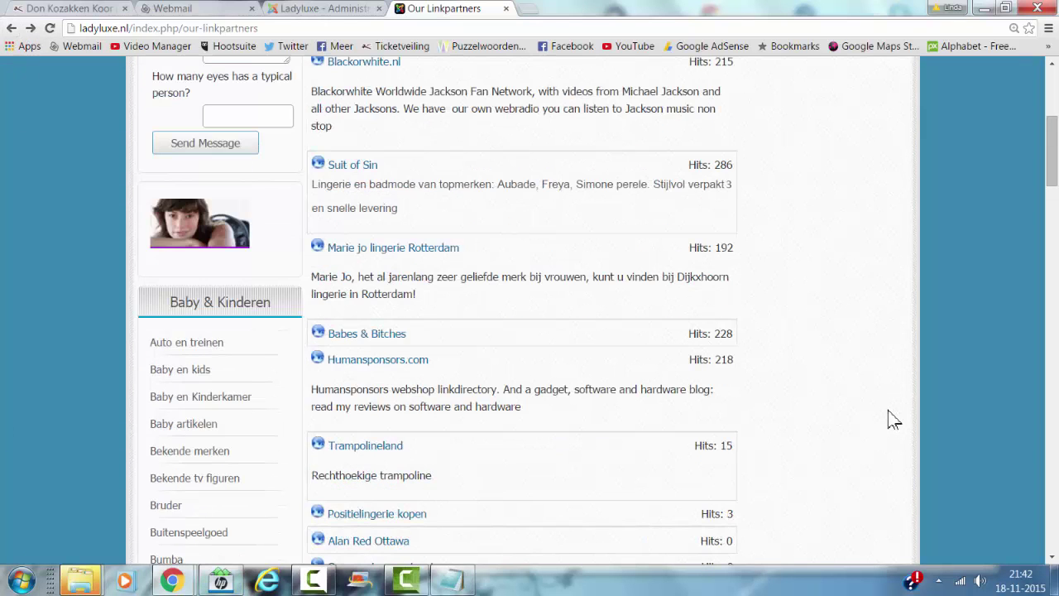
{"action": "scroll", "coordinate": [892, 418], "scroll_direction": "up", "scroll_amount": 2}
{"action": "scroll", "coordinate": [894, 419], "scroll_direction": "up", "scroll_amount": 3}
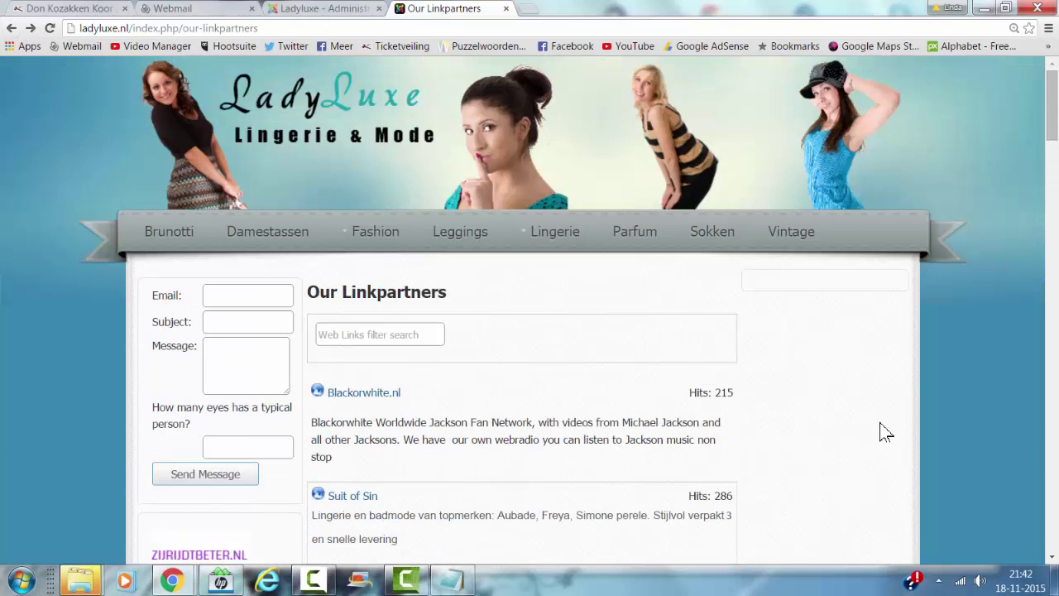
{"action": "scroll", "coordinate": [885, 431], "scroll_direction": "down", "scroll_amount": 3}
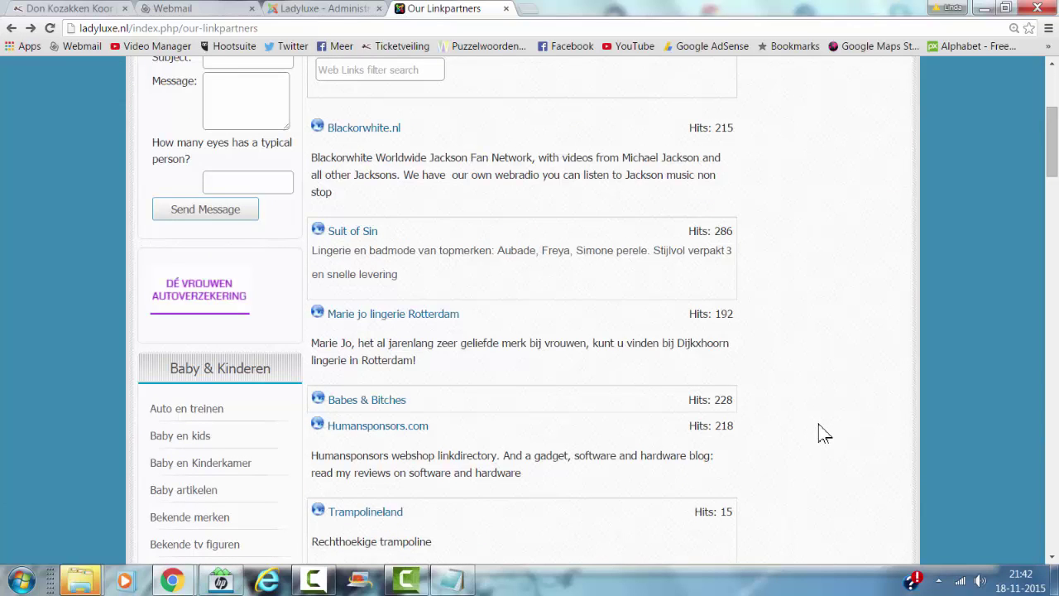